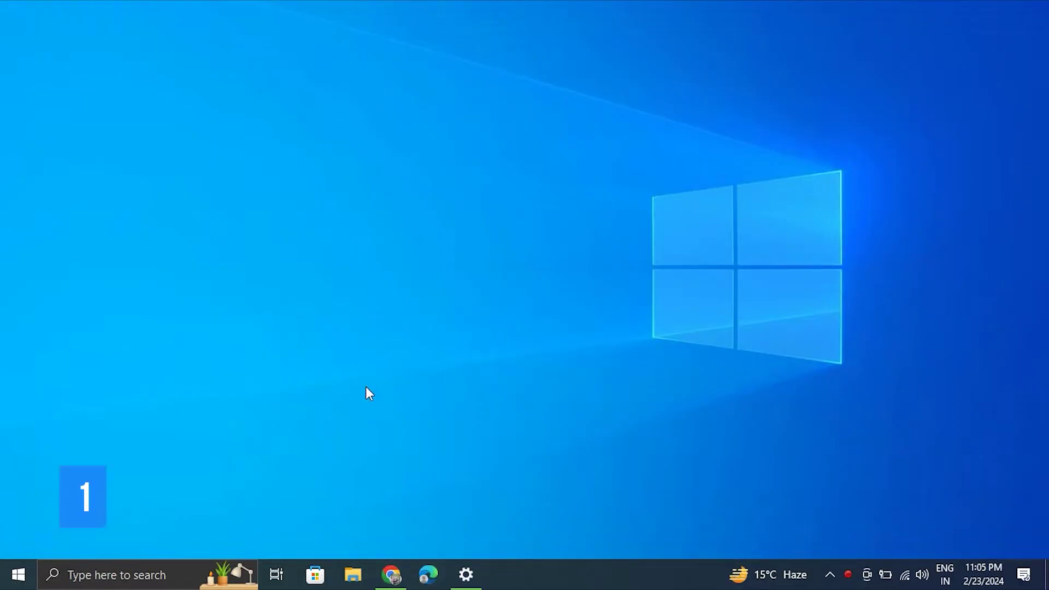
- Switch Defender's Real-time protection off in Windows Security's Virus & threat protection settings
left_click(128, 577)
type("W")
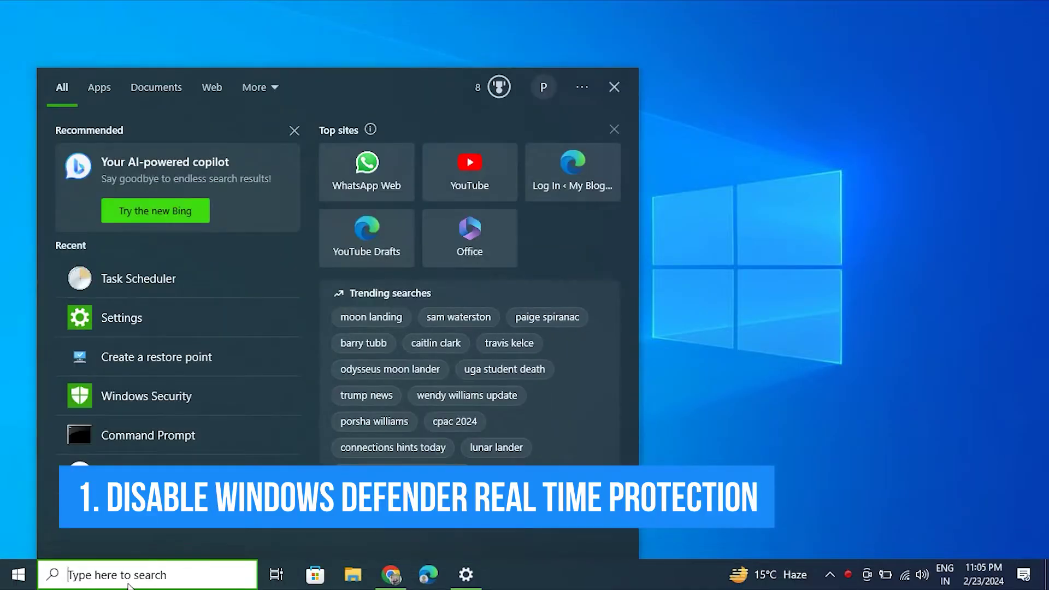
type("INDO")
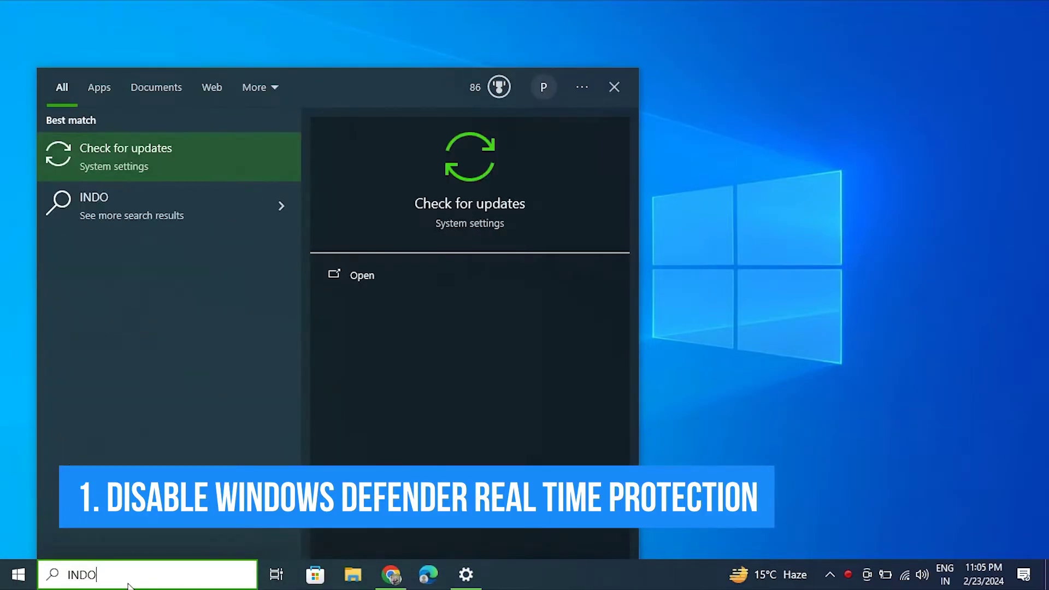
type("WS")
left_click(171, 157)
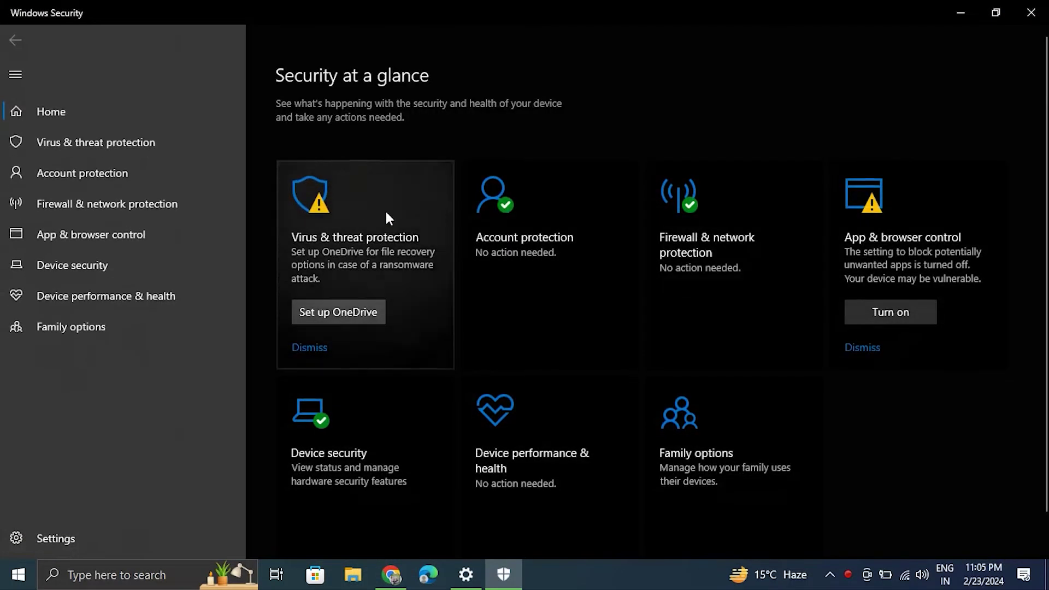
left_click(225, 155)
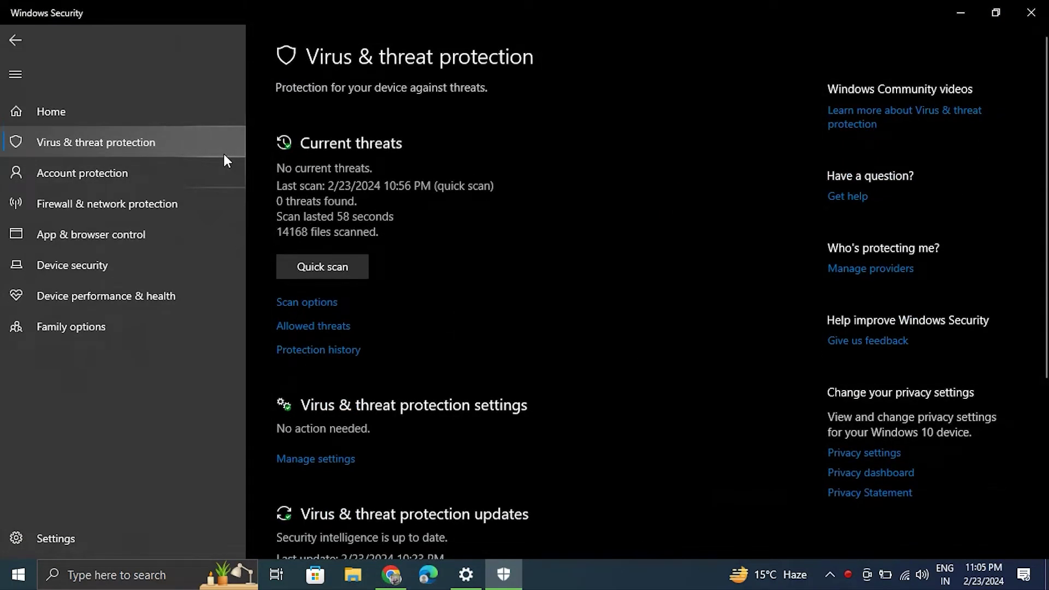
left_click(334, 460)
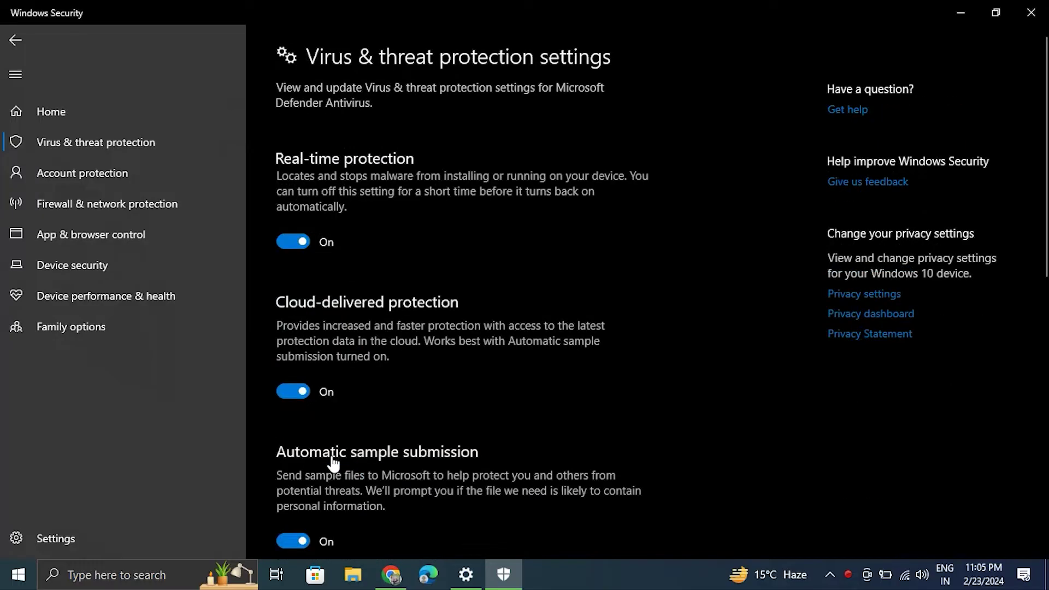
left_click(298, 242)
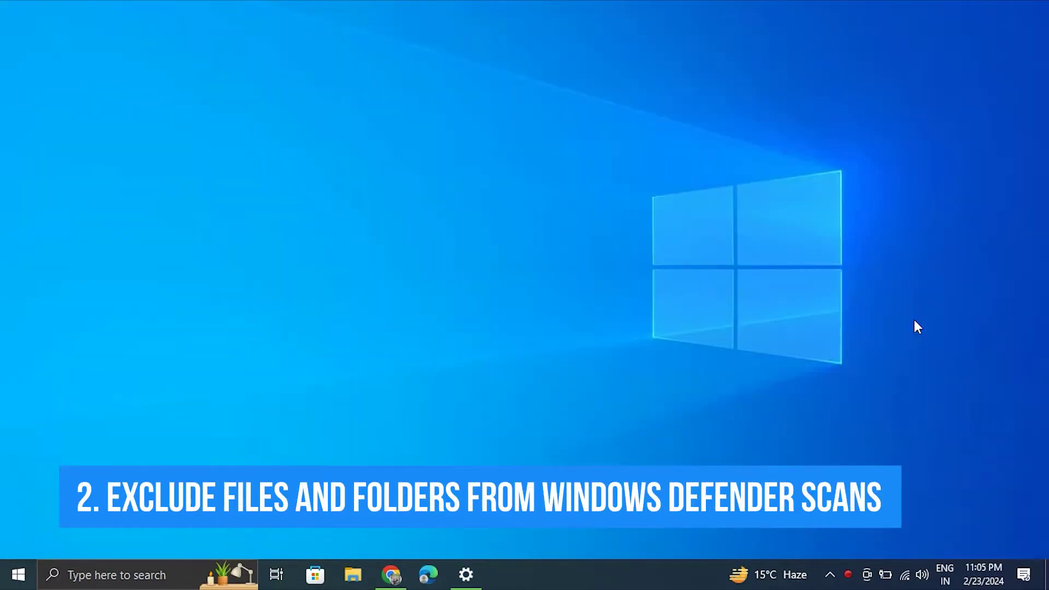
- Search 'virus' and open Virus & threat protection from the results
left_click(71, 575)
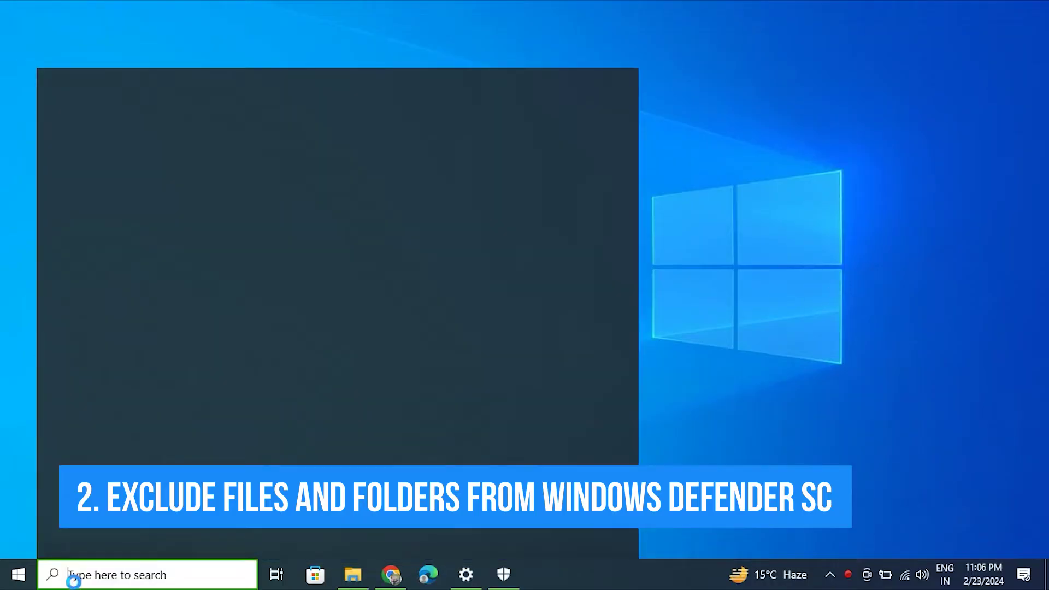
type("wirus")
key("BackSpace")
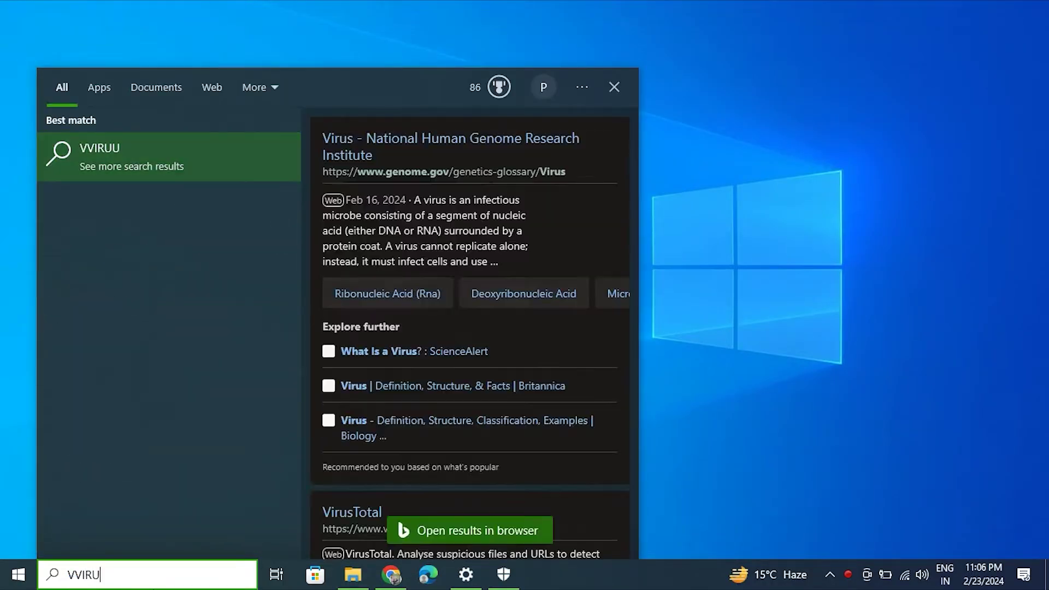
key("BackSpace")
key("BackSpace")
key("BackSpace")
key("BackSpace")
key("BackSpace")
type("VIRUS")
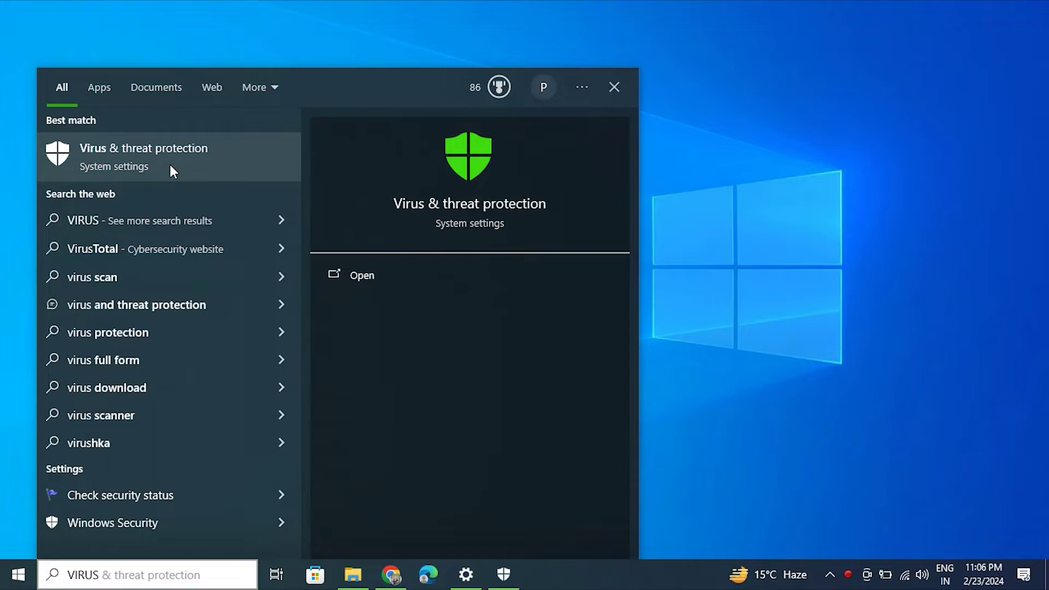
left_click(170, 165)
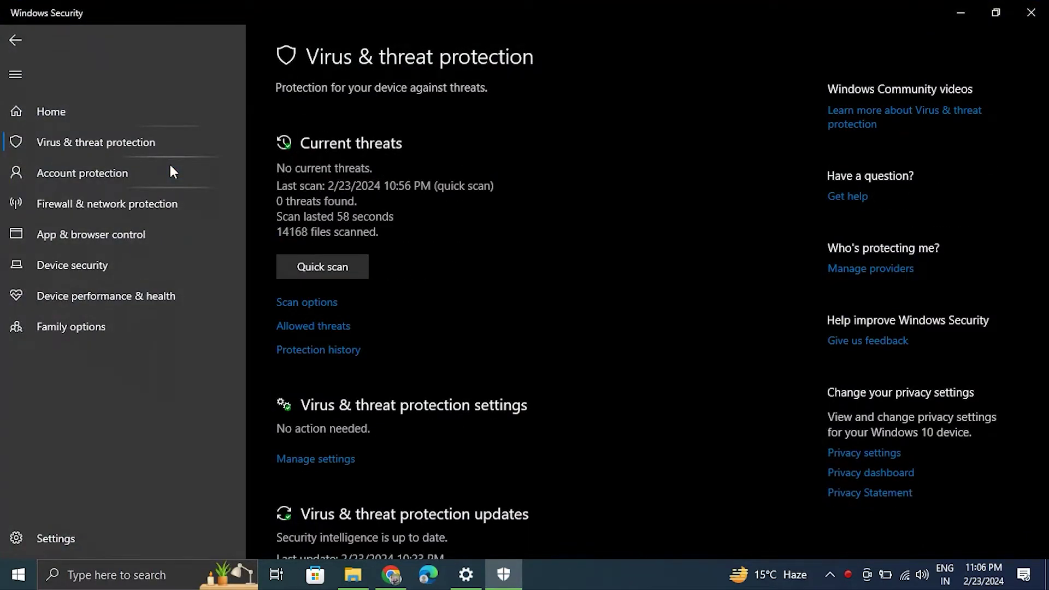
- Under Manage settings > Exclusions, add a new exclusion of type File
scroll(1046, 447, "down", 5)
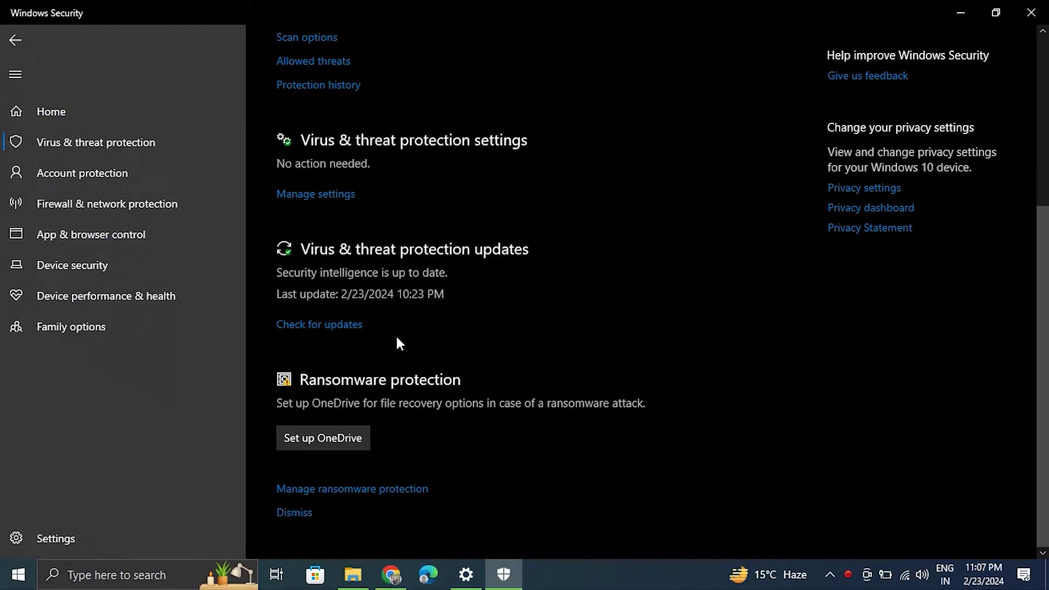
left_click(312, 196)
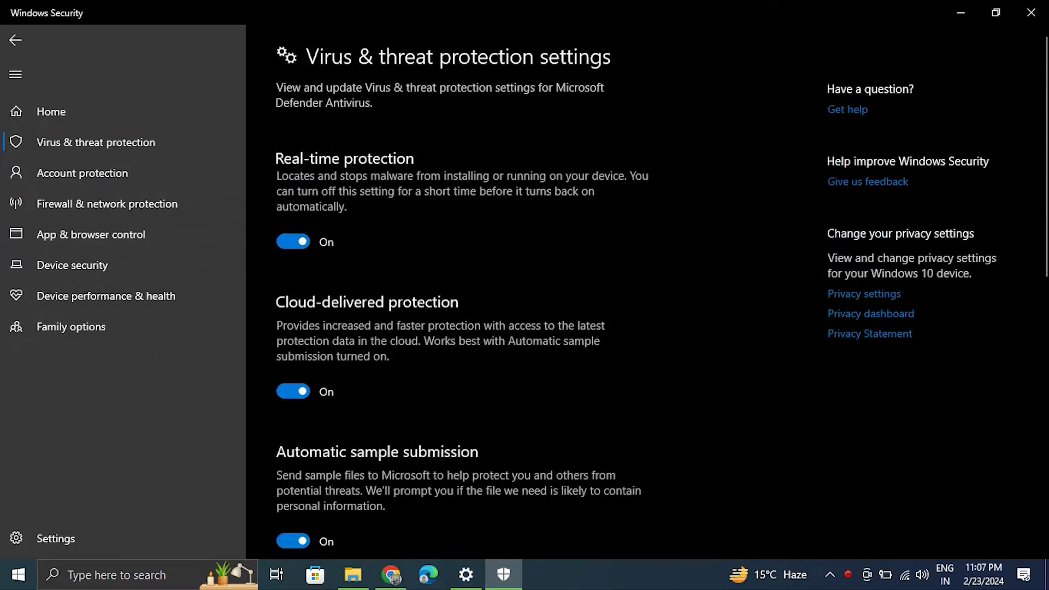
scroll(1024, 397, "down", 6)
scroll(1025, 397, "down", 3)
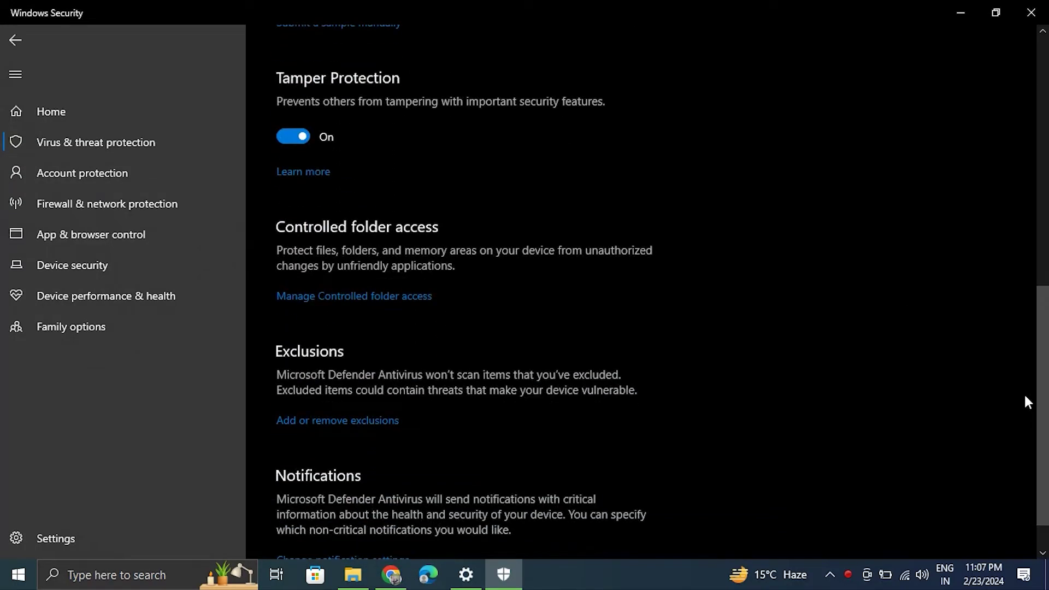
left_click(329, 420)
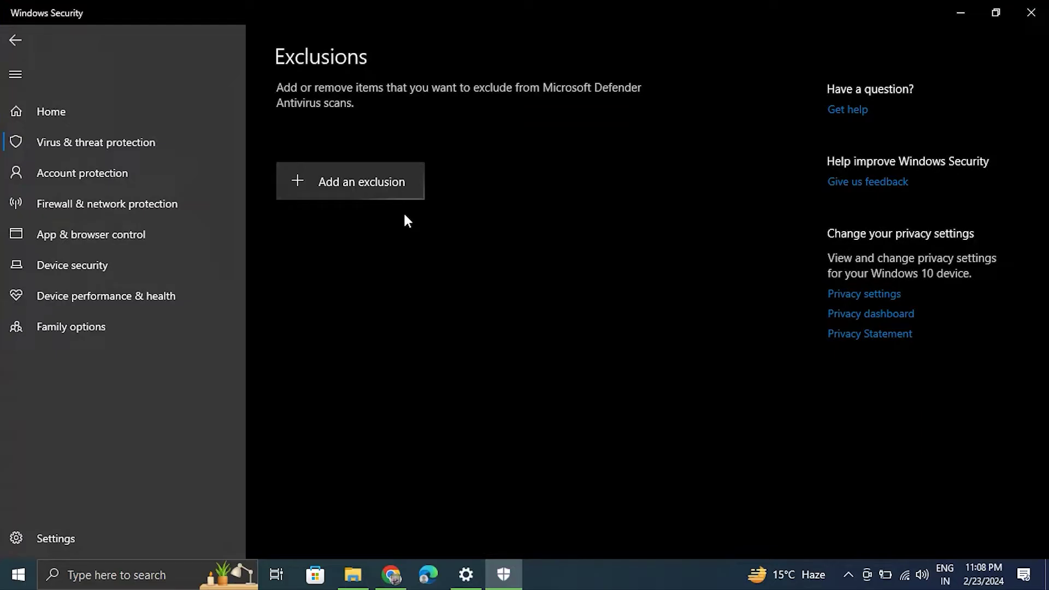
left_click(402, 197)
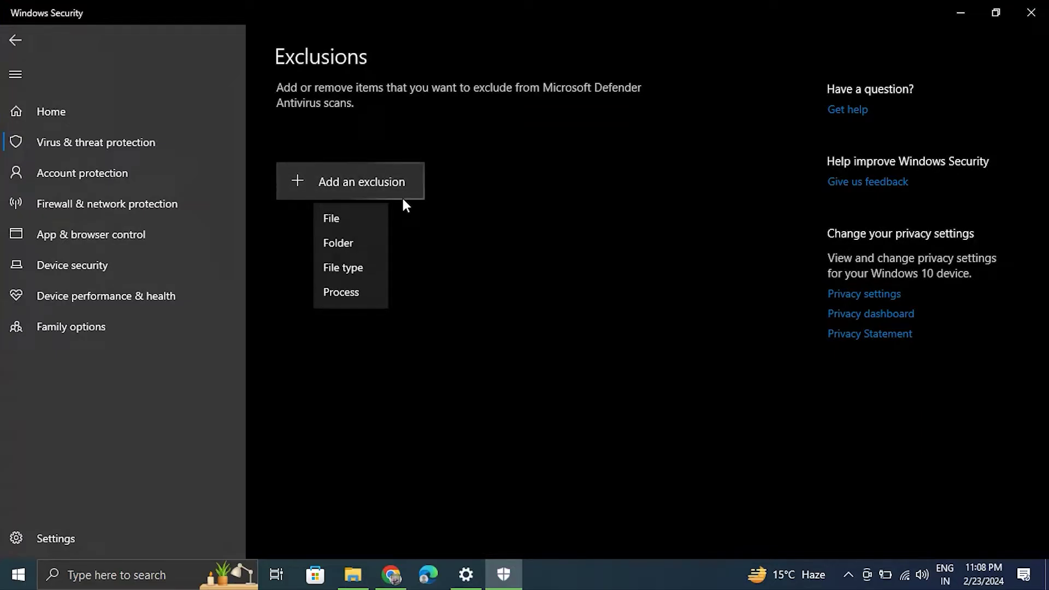
left_click(351, 224)
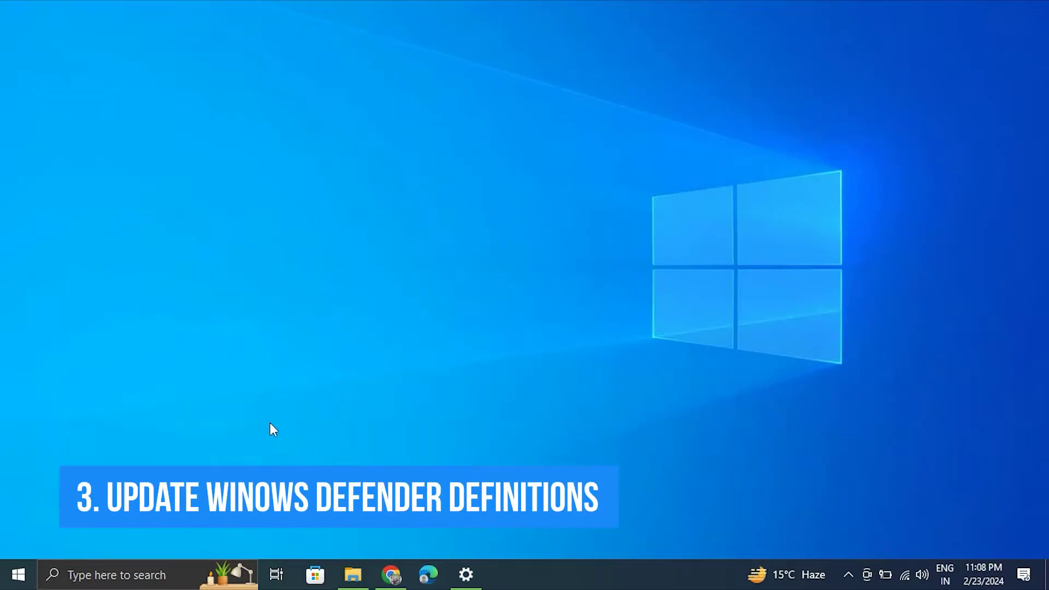
- Search 'vir', then run Check for updates on Defender's protection updates page
left_click(167, 571)
type("VI")
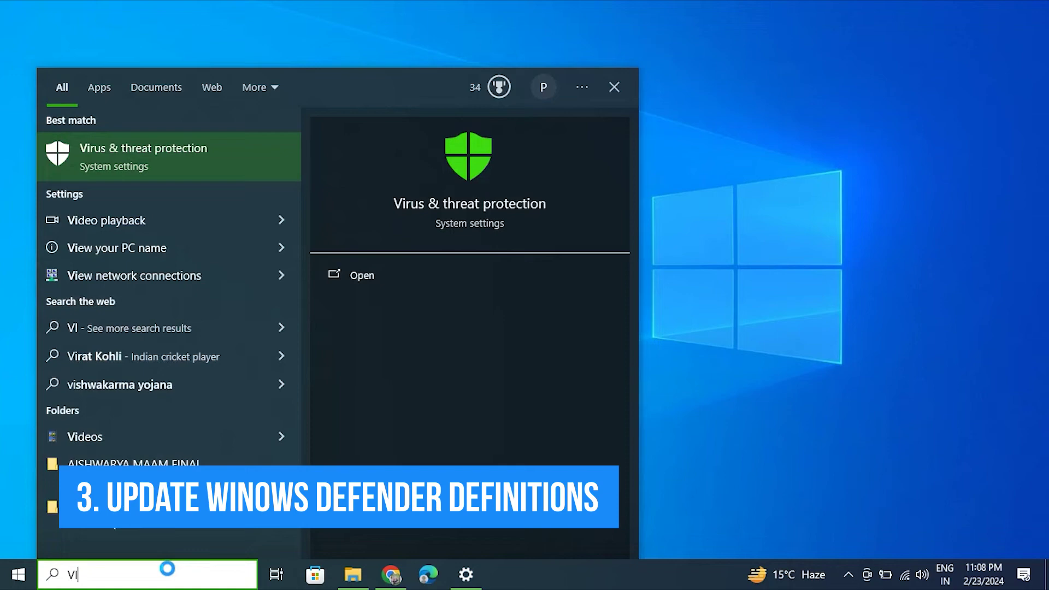
type("R")
left_click(159, 156)
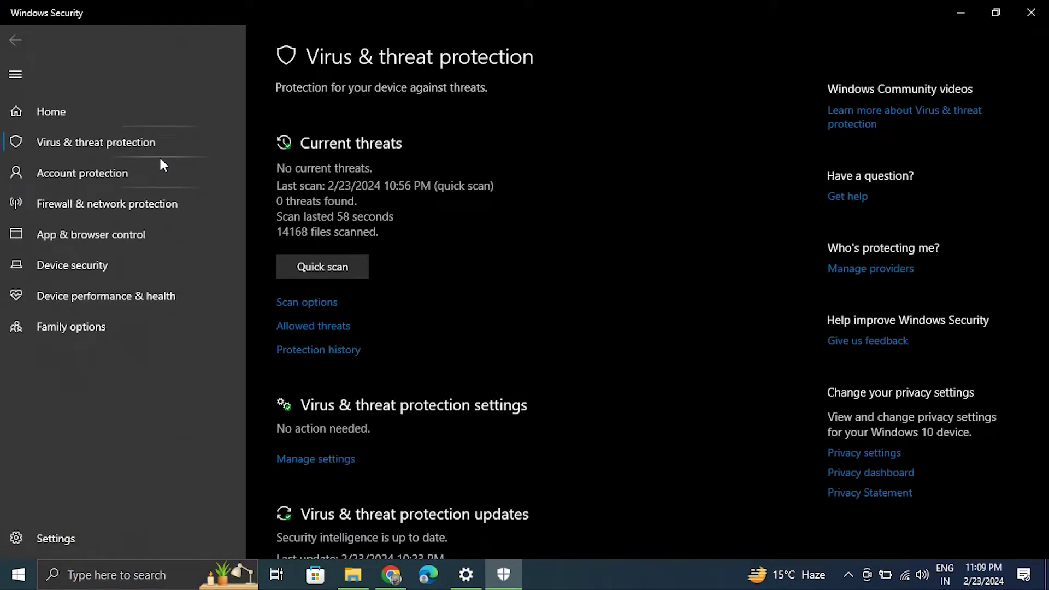
scroll(1046, 334, "down", 5)
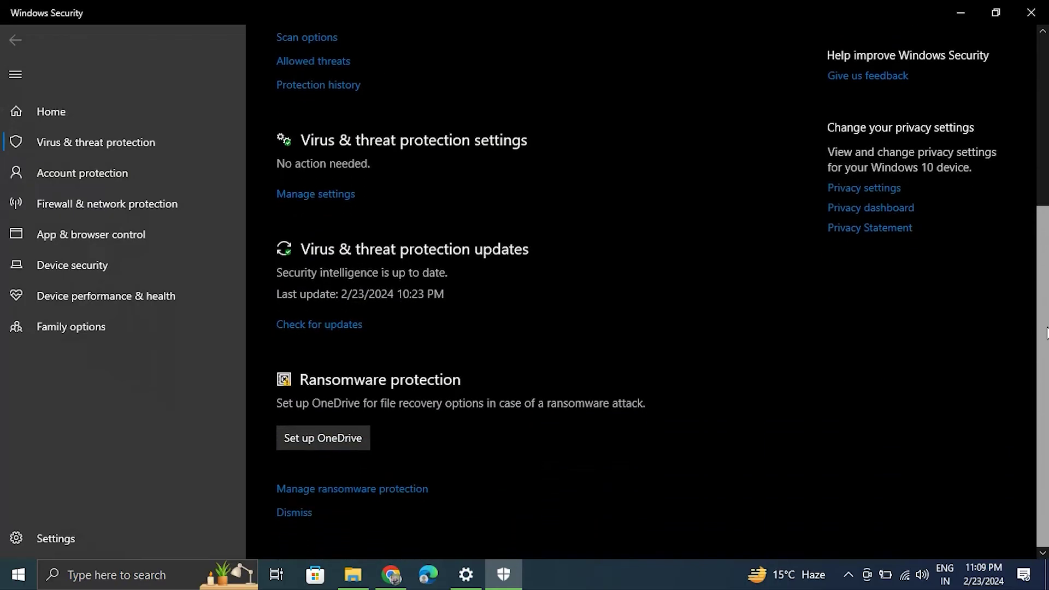
left_click(332, 326)
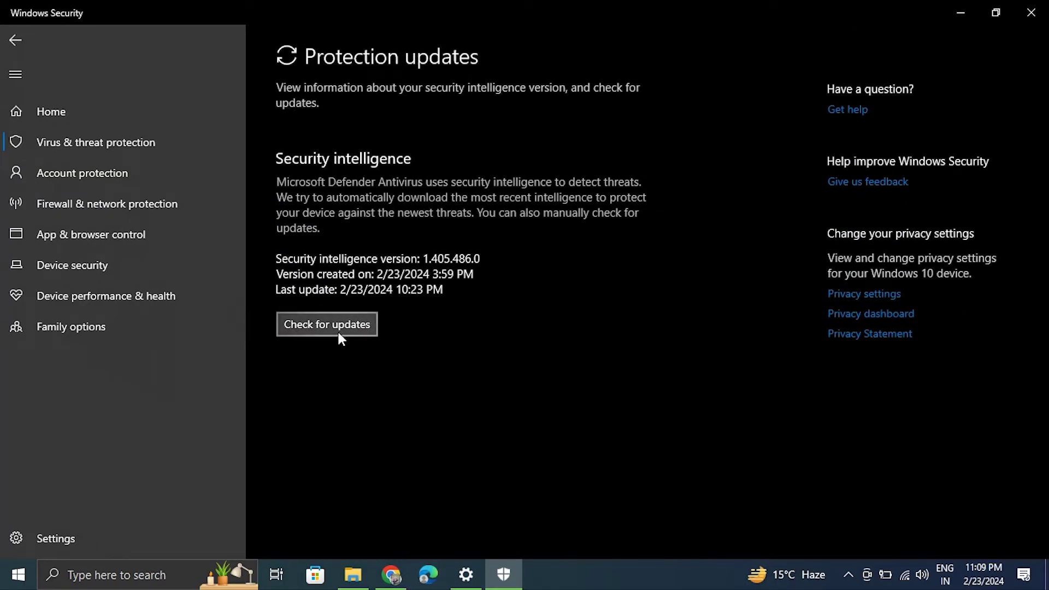
left_click(340, 338)
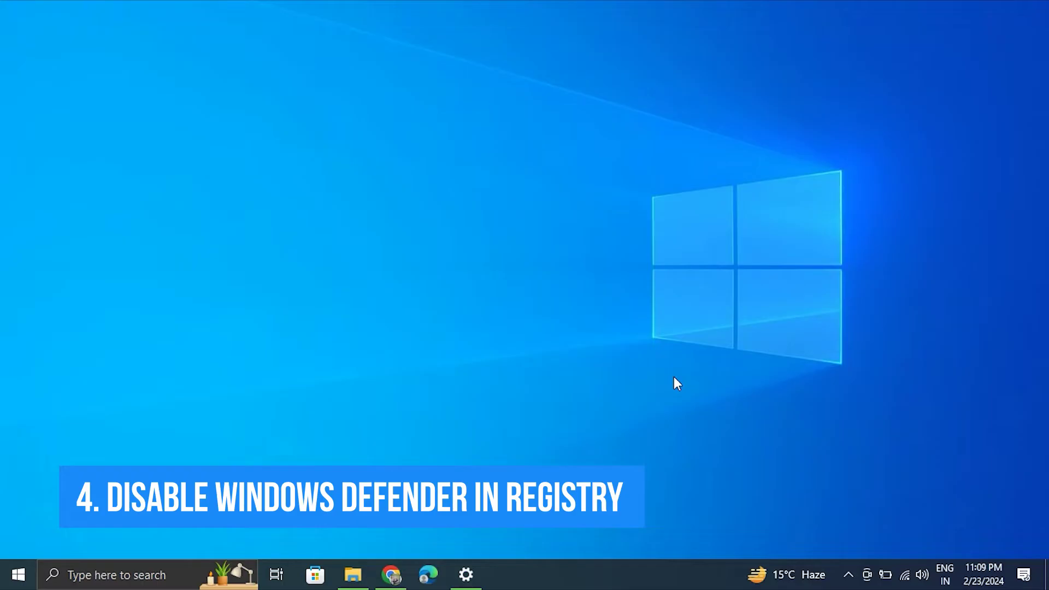
- Run regedit from the Win+R dialog to launch Registry Editor
key("super+r")
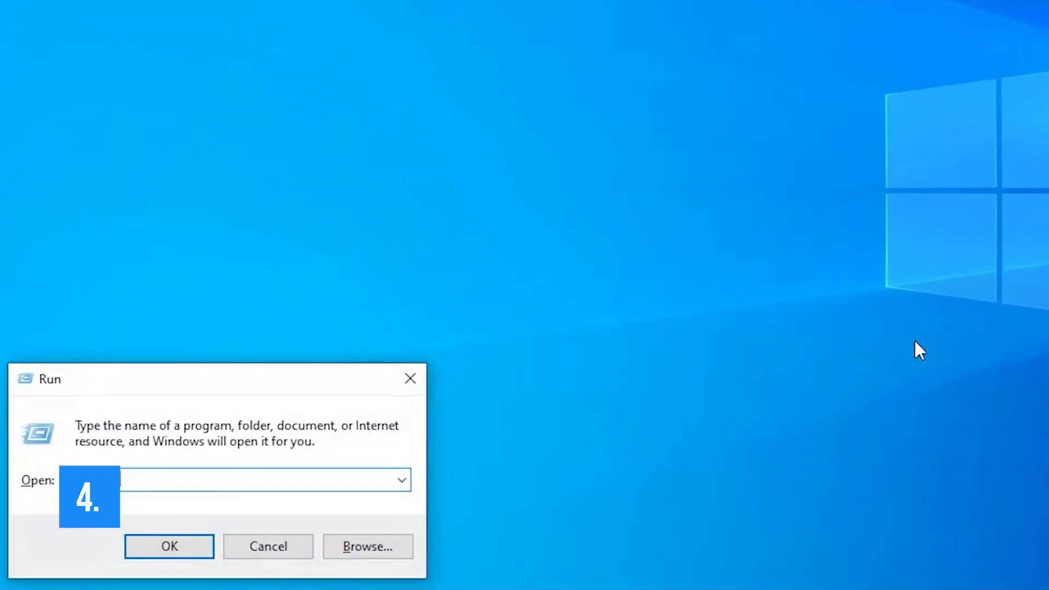
type("RE")
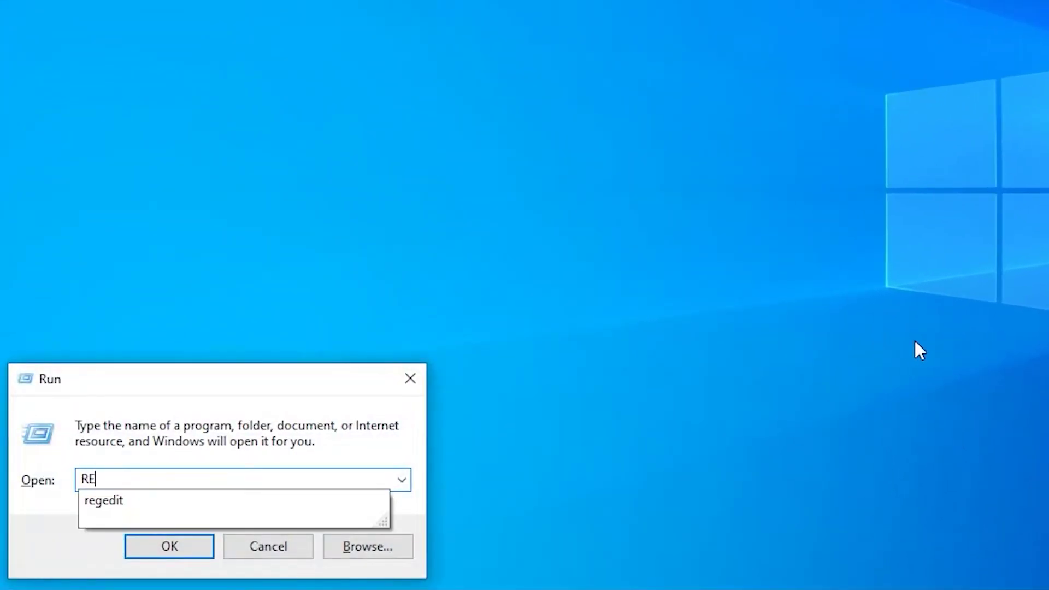
type("G")
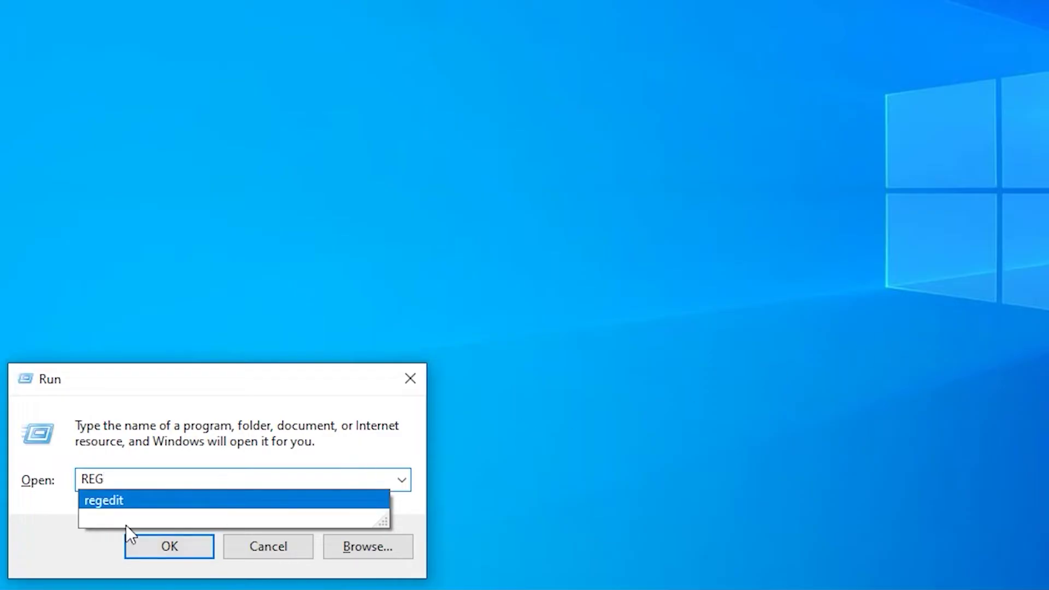
left_click(131, 498)
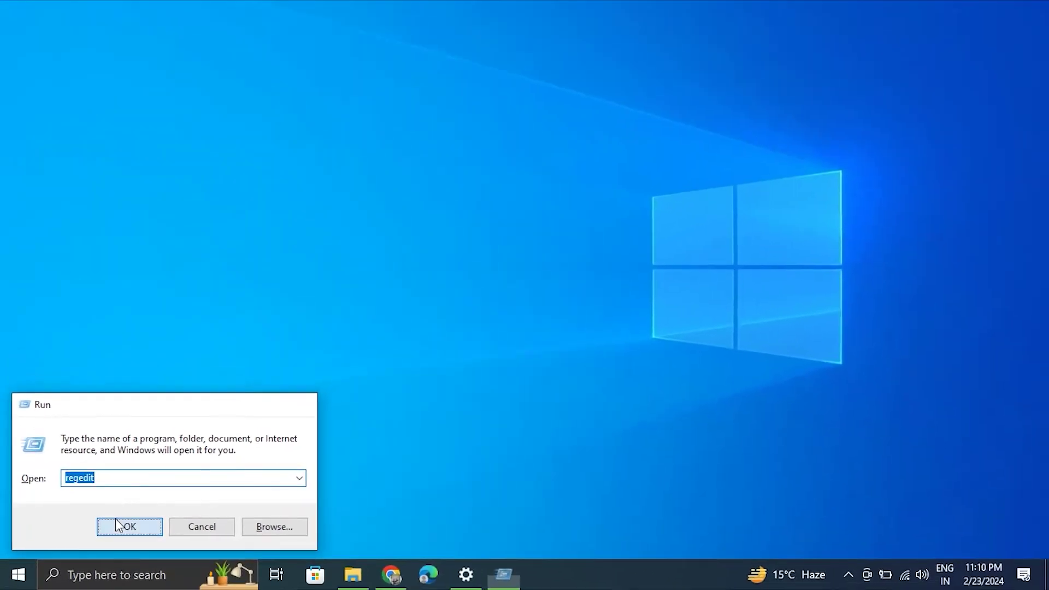
left_click(166, 546)
- Navigate to HKEY_LOCAL_MACHINE\SOFTWARE\Policies\Microsoft\Windows Defender via the address bar
left_click(280, 42)
double_click(260, 42)
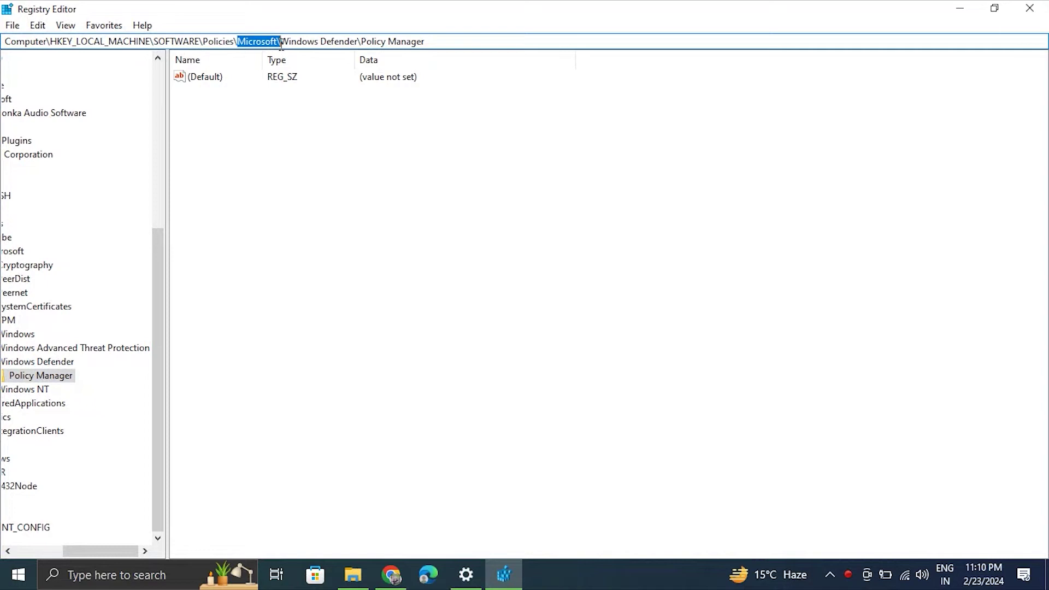
left_click(382, 43)
left_click_drag(457, 42, 3, 42)
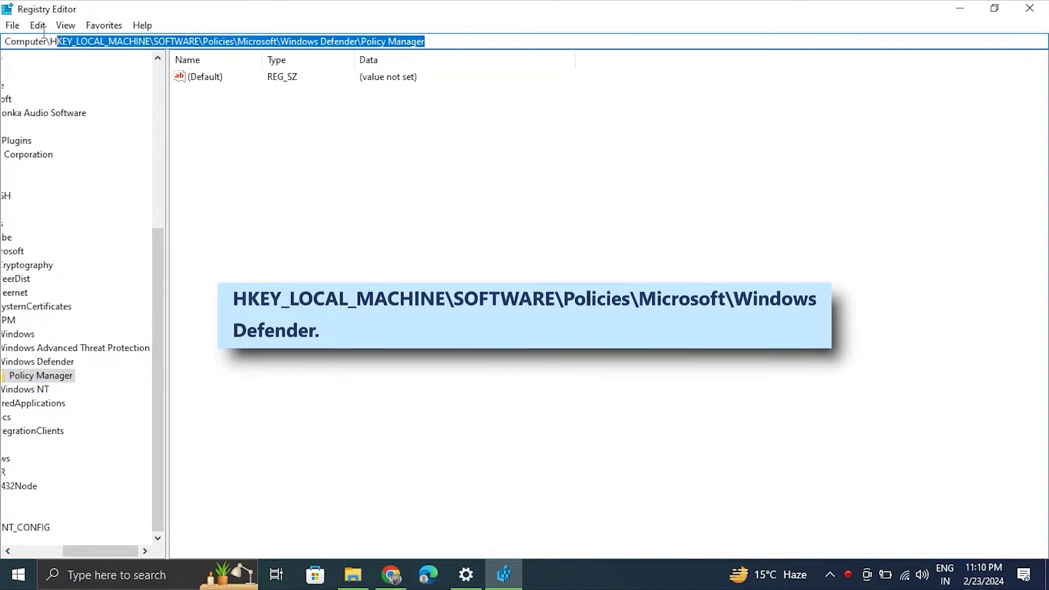
type("HKEY_LOCAL_MACHINE\\SOFTWARE\\Policies\\Microsoft\\Windows Defender")
key("Return")
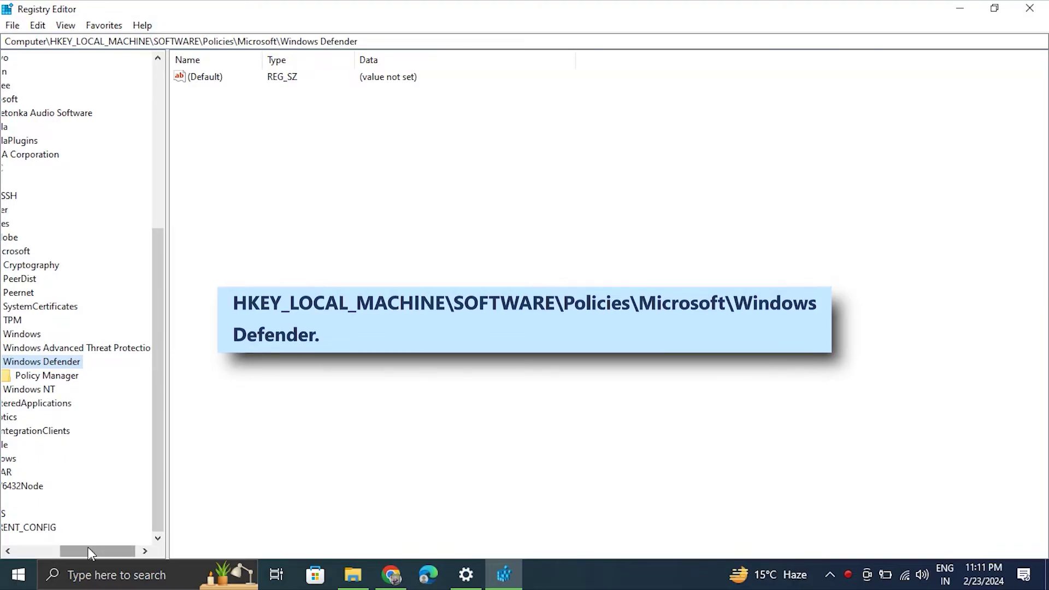
- Edit the key's (Default) value, entering 1 as its data
left_click_drag(88, 548, 77, 548)
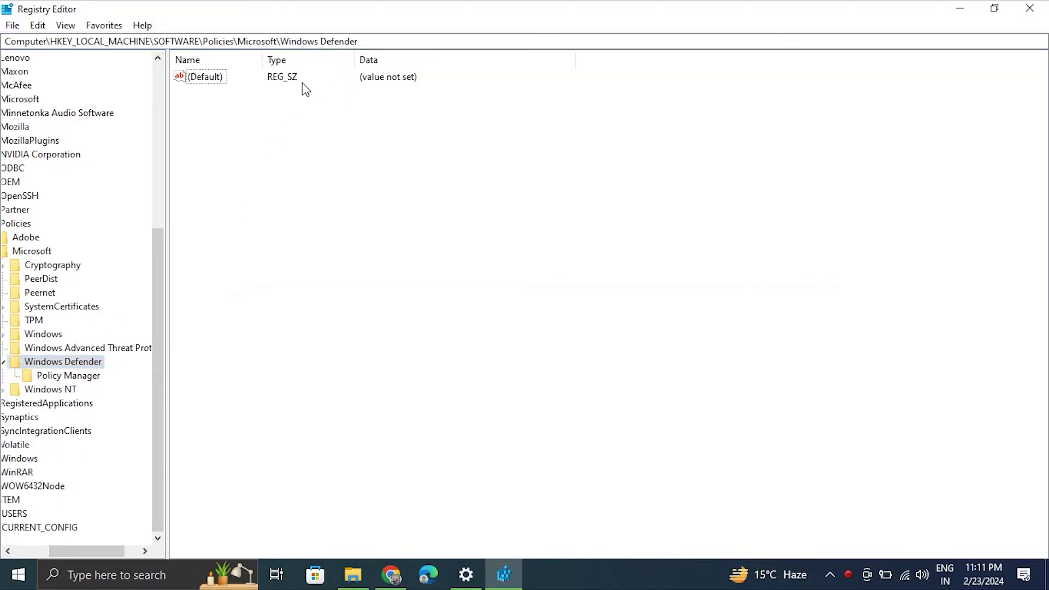
double_click(213, 82)
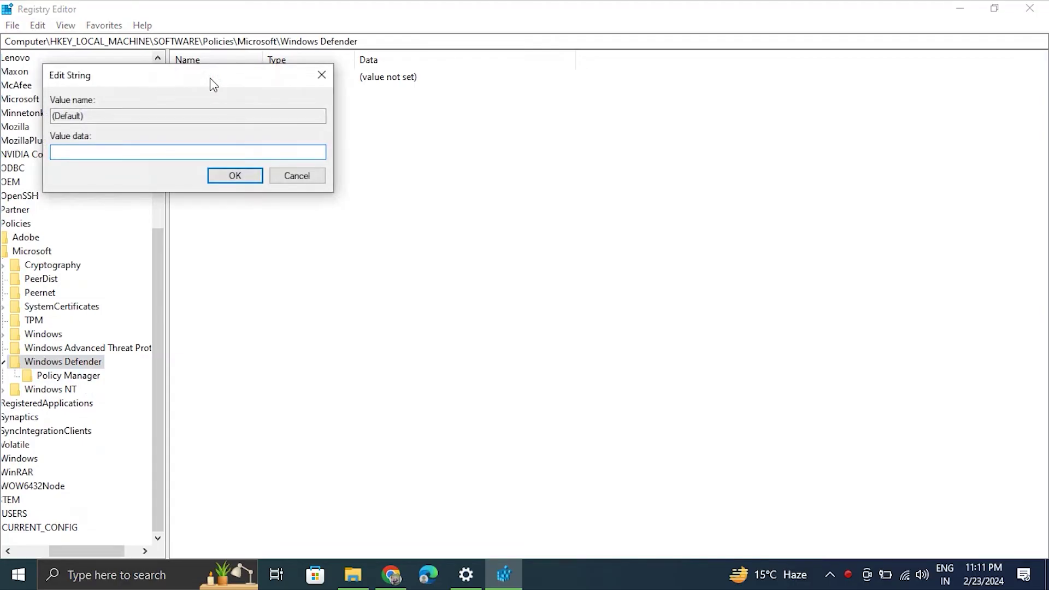
type("1")
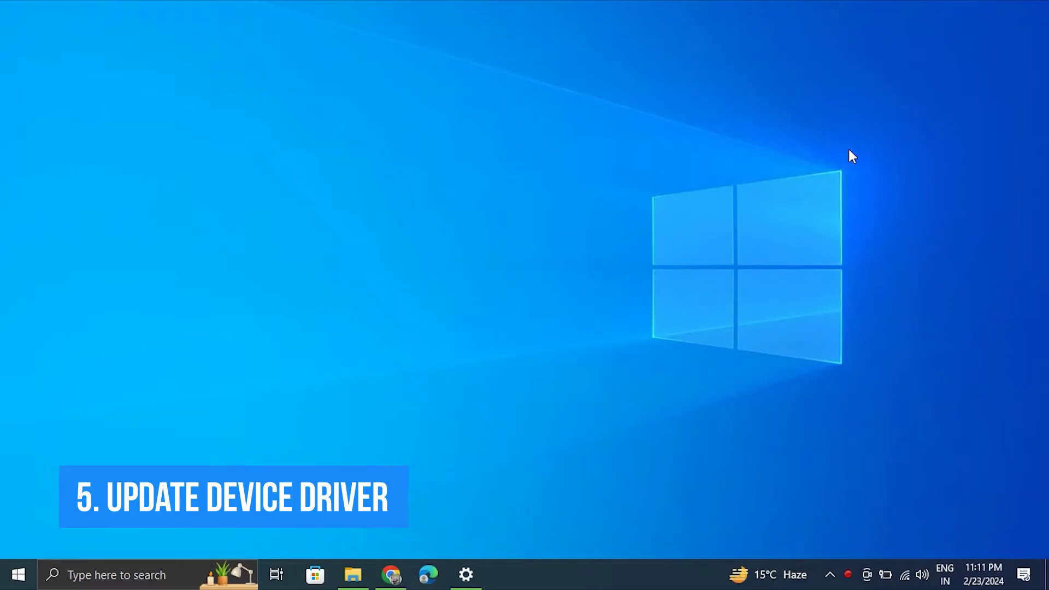
- Search 'DEV' and launch Device Manager from the results
key("super+s")
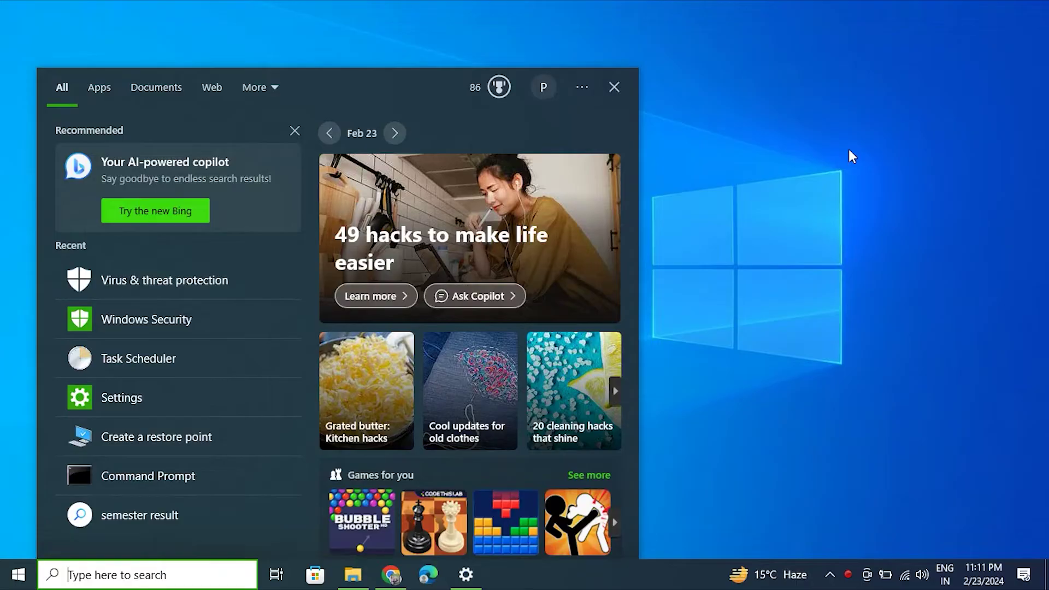
type("DEV")
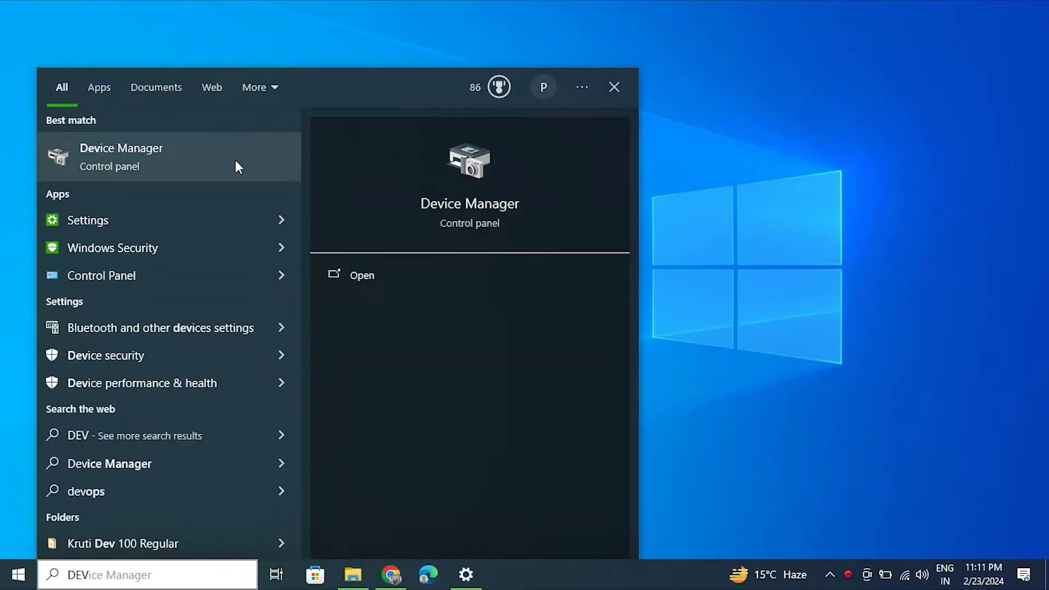
left_click(237, 166)
- Auto-search drivers for the SIMM 2.5 SATA 240GB drive; the best is already installed
double_click(600, 44)
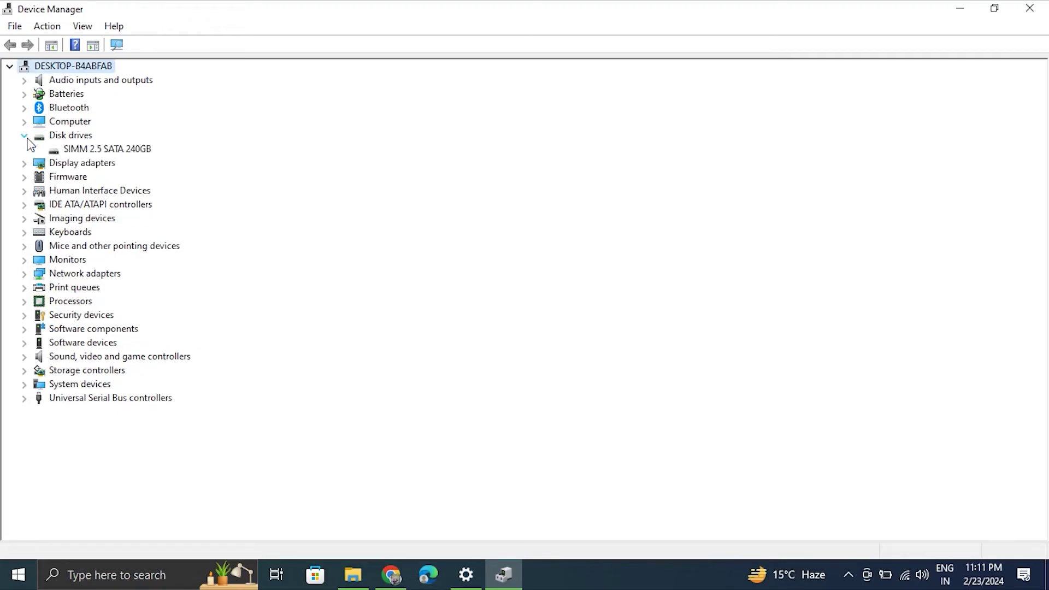
right_click(93, 147)
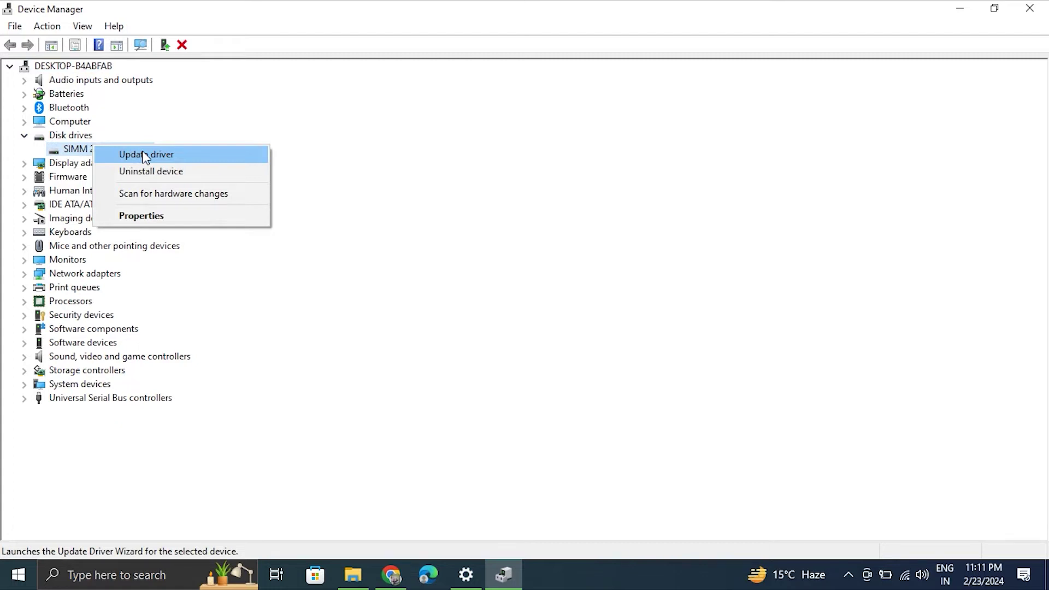
left_click(146, 157)
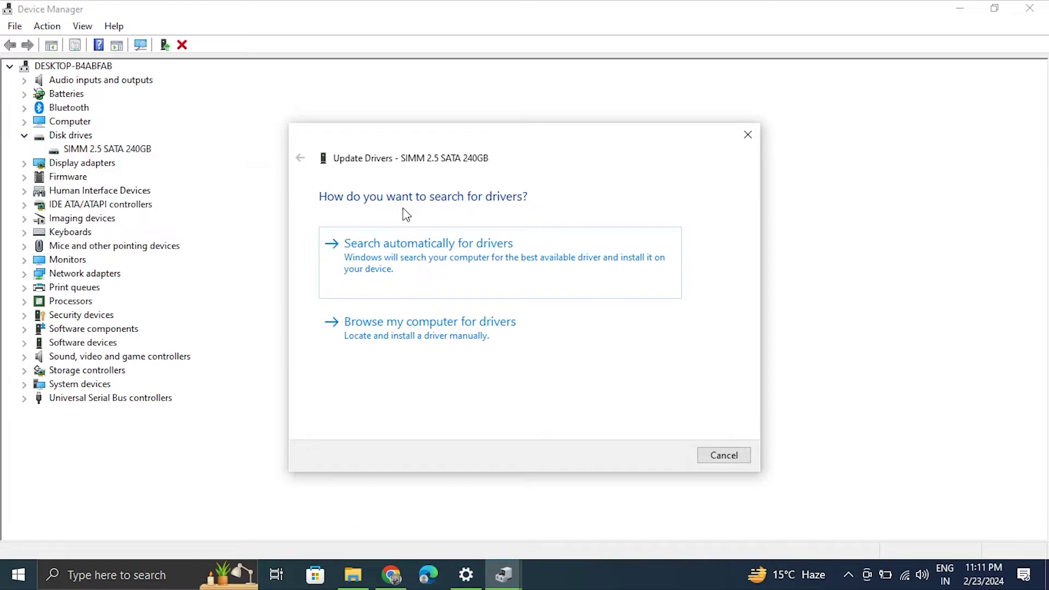
left_click(419, 276)
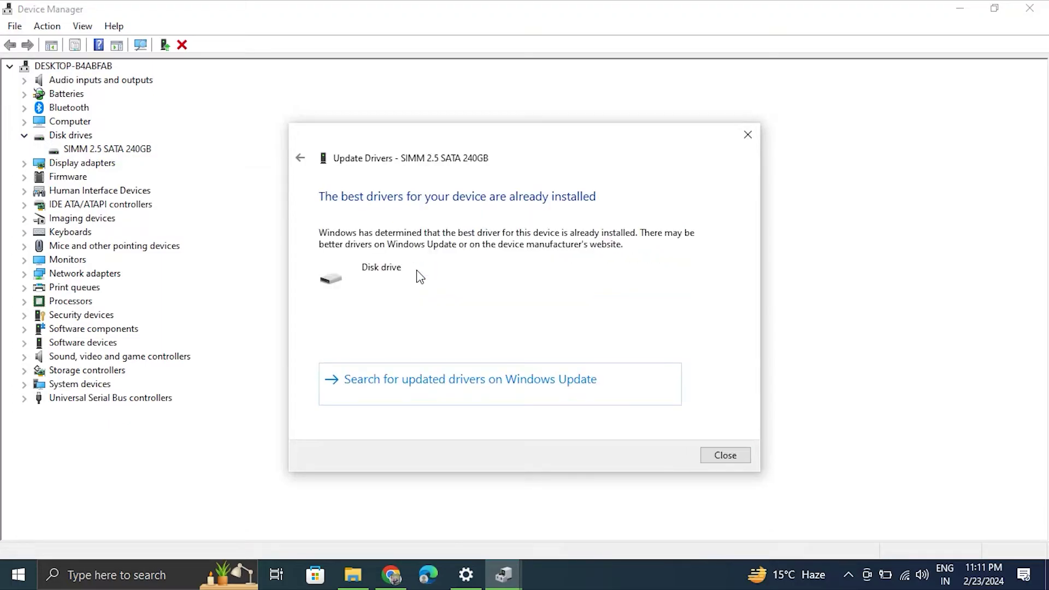
left_click(722, 455)
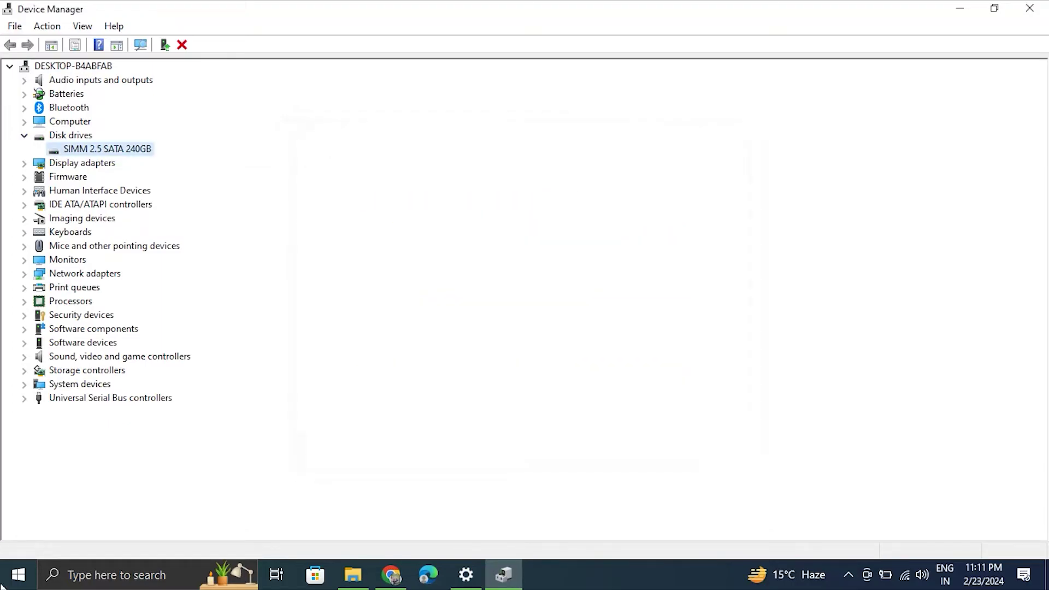
left_click(9, 565)
left_click(19, 549)
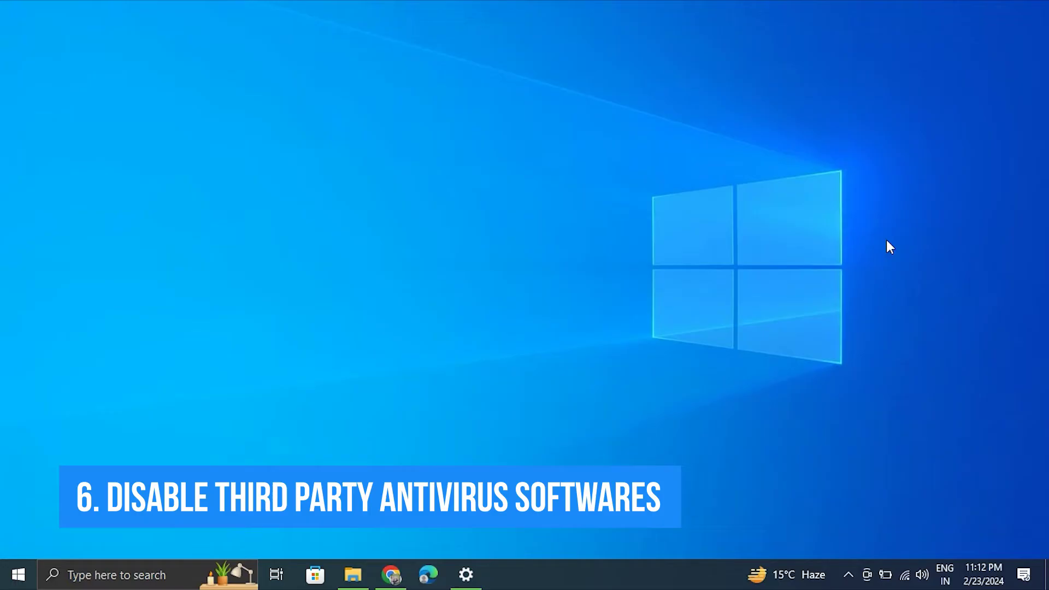
- Locate and select McAfee Security Scan Plus in Apps and Features
right_click(4, 585)
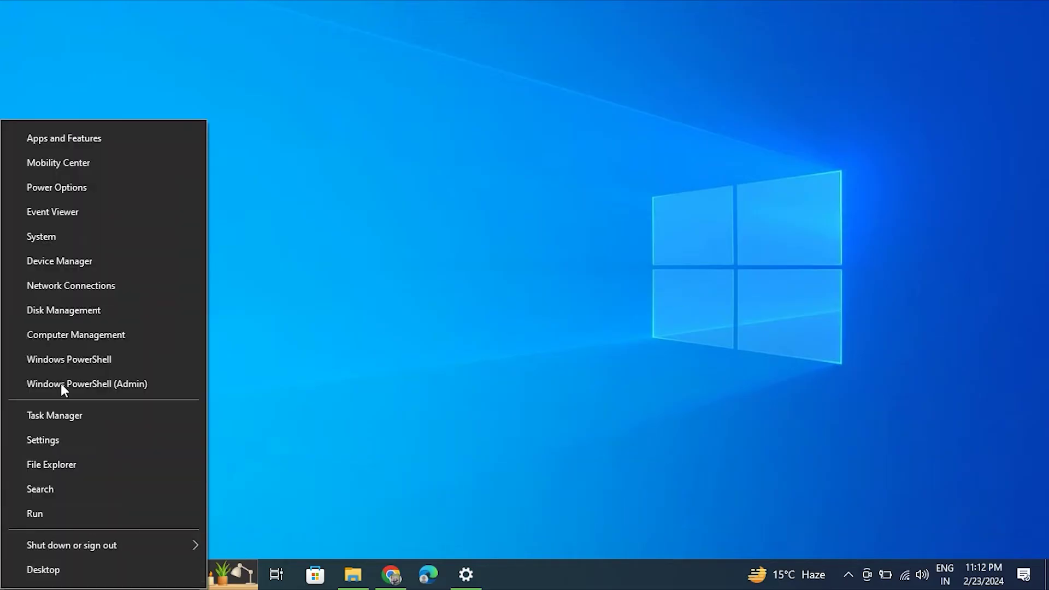
left_click(71, 137)
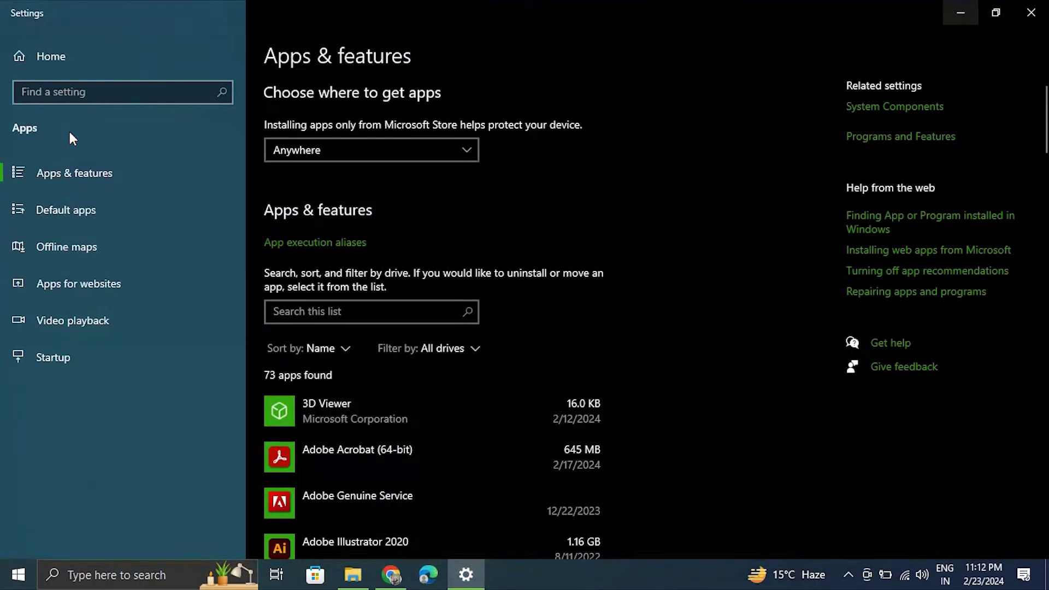
scroll(657, 297, "down", 7)
scroll(658, 297, "down", 9)
scroll(657, 298, "down", 5)
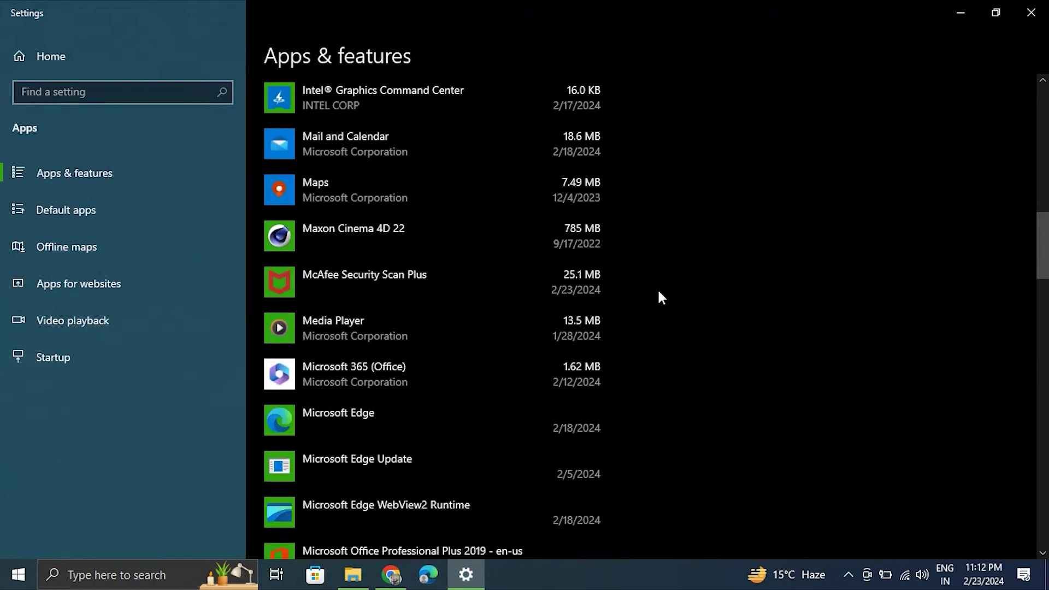
left_click(436, 295)
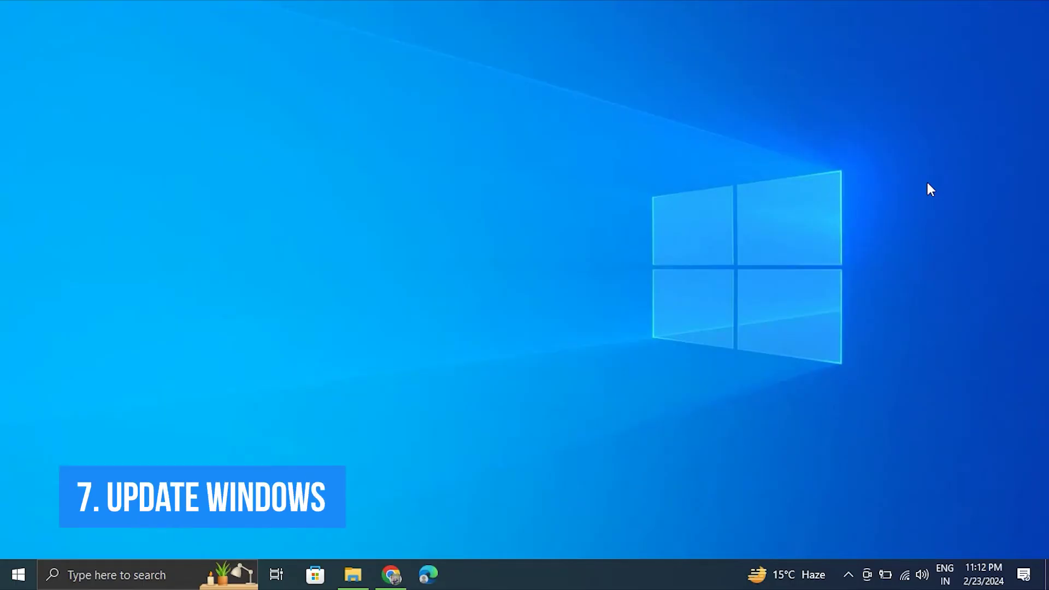
- Run Check for updates on the Windows Update page under Update & Security
key("super+i")
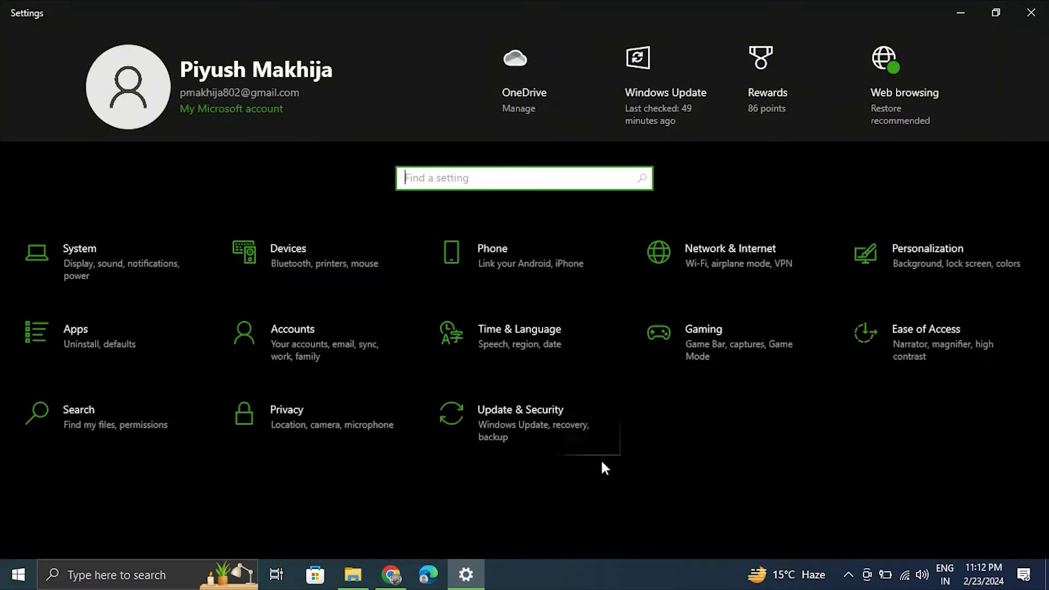
left_click(545, 439)
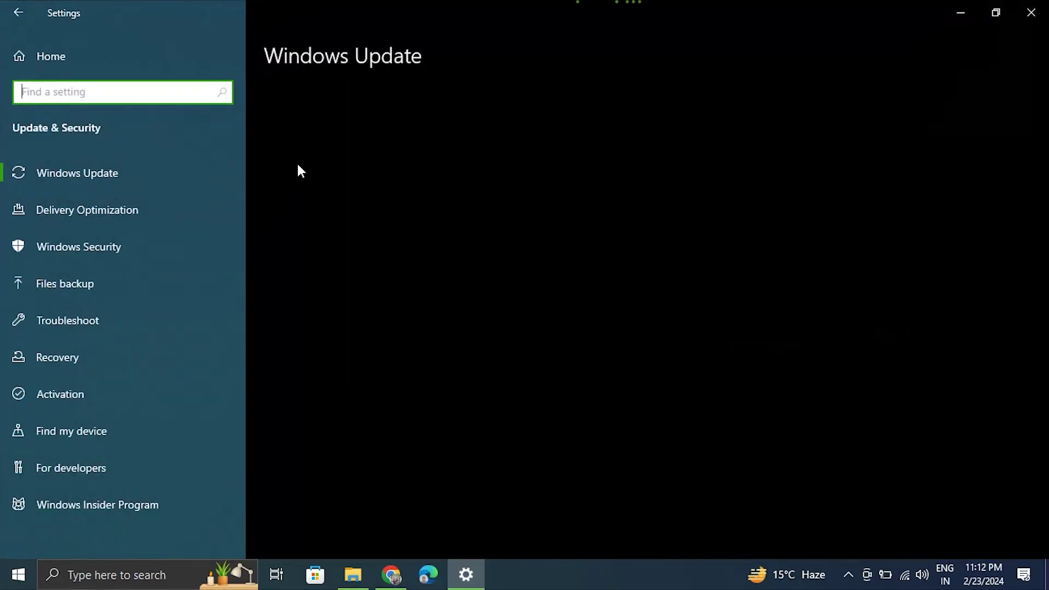
left_click(315, 145)
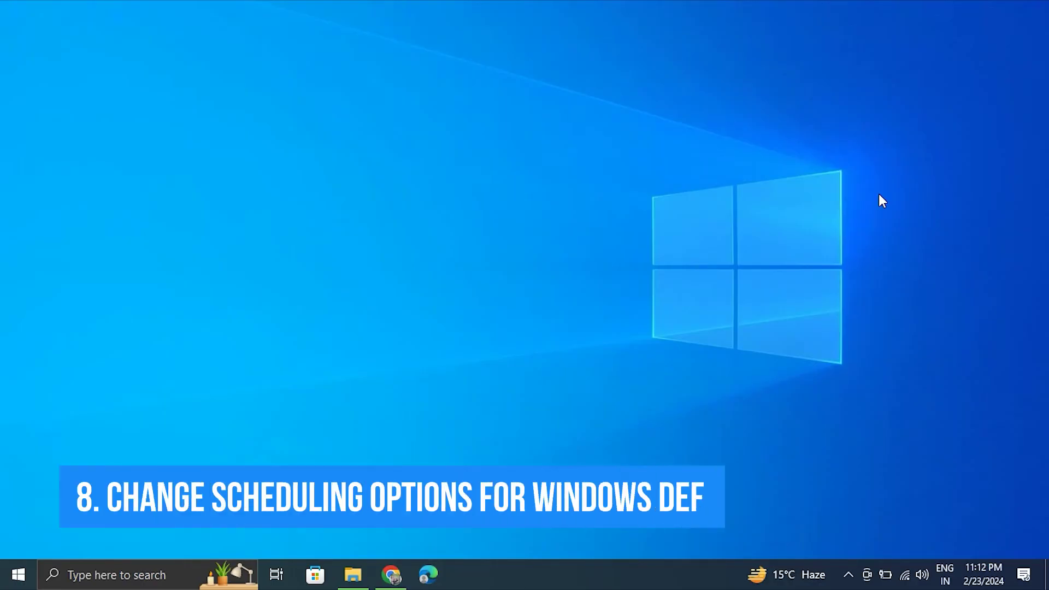
- Search 'TASK' and launch Task Scheduler
left_click(165, 580)
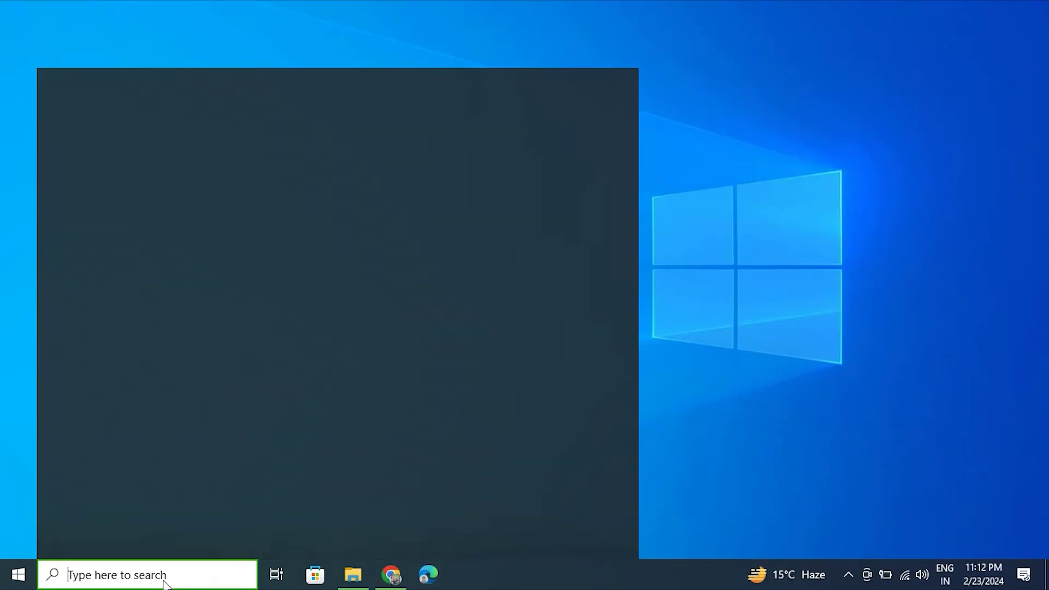
type("TASK")
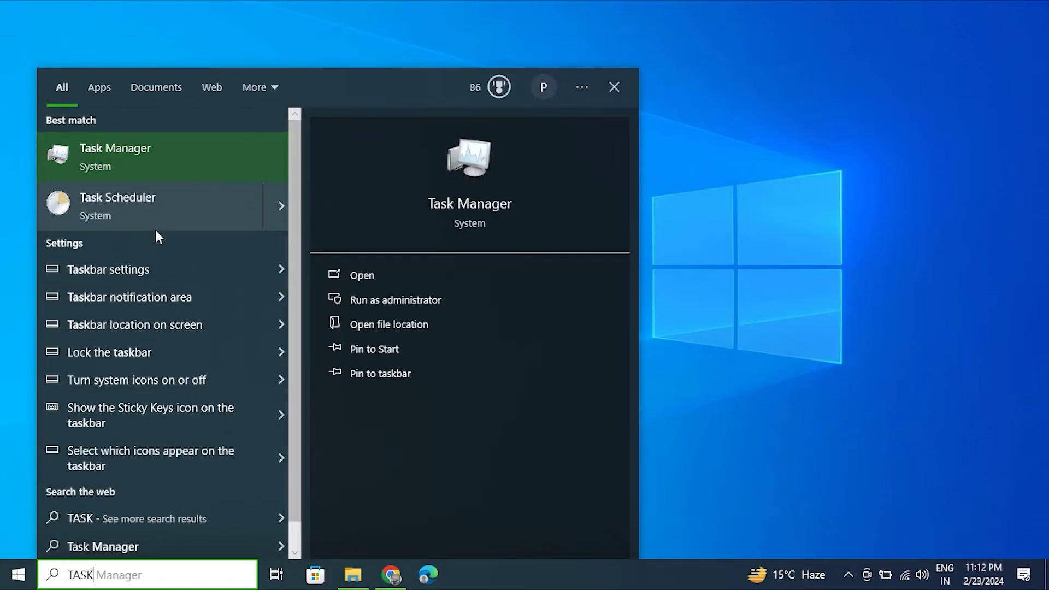
left_click(155, 211)
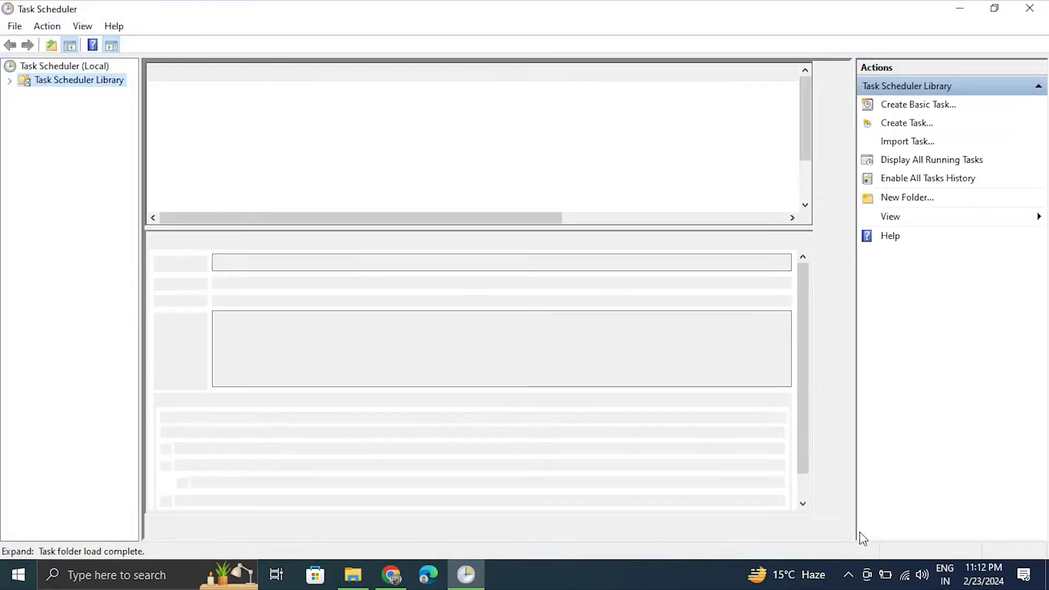
left_click(848, 574)
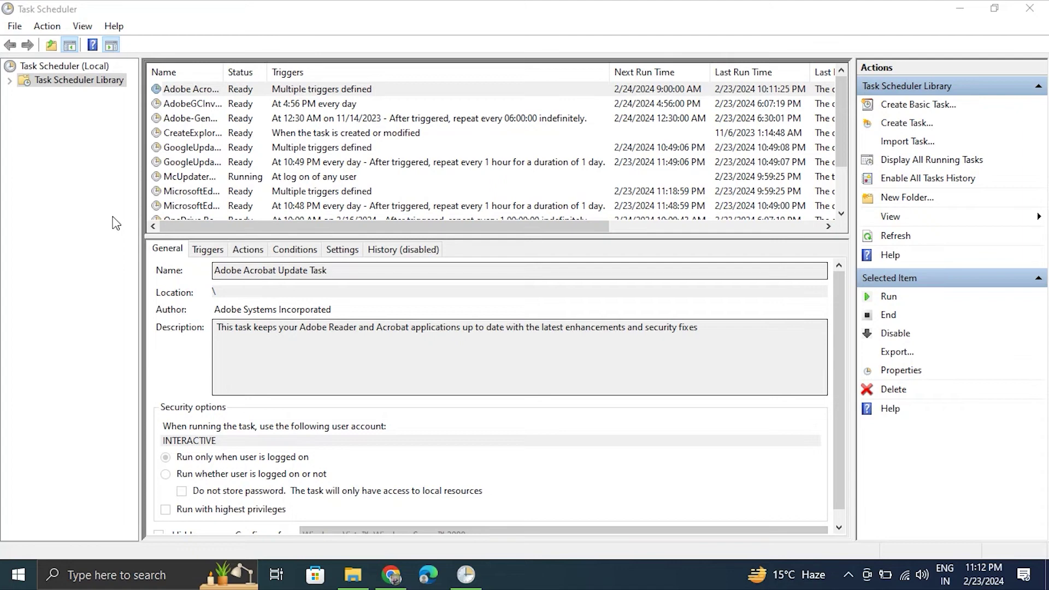
- Browse Task Scheduler Library > Microsoft > Windows to the Windows Defender folder
left_click(9, 80)
left_click(38, 93)
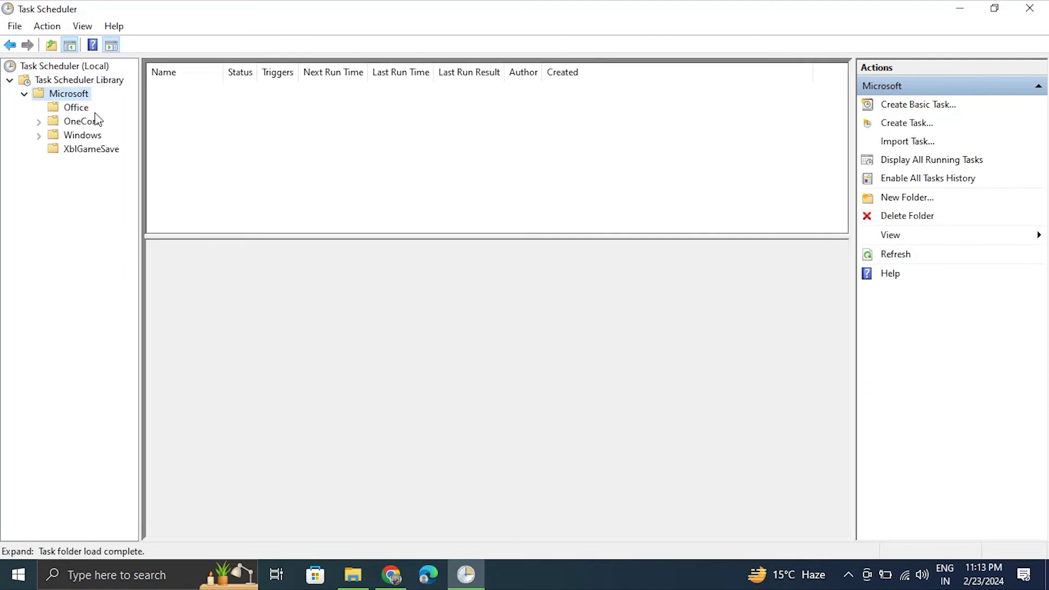
left_click(82, 134)
left_click(38, 136)
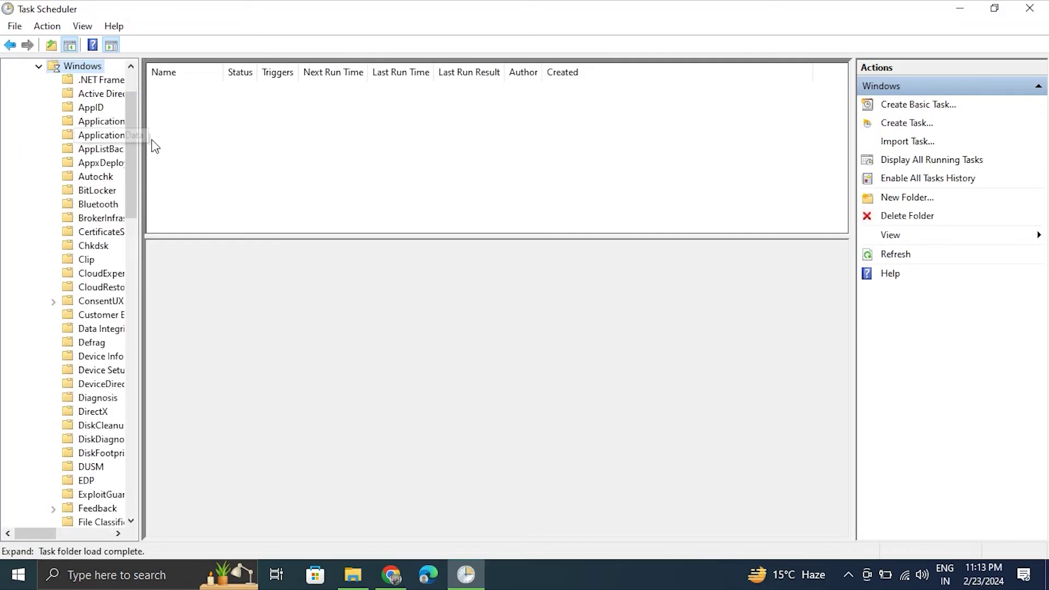
left_click_drag(26, 539, 50, 539)
scroll(79, 315, "down", 15)
left_click(79, 316)
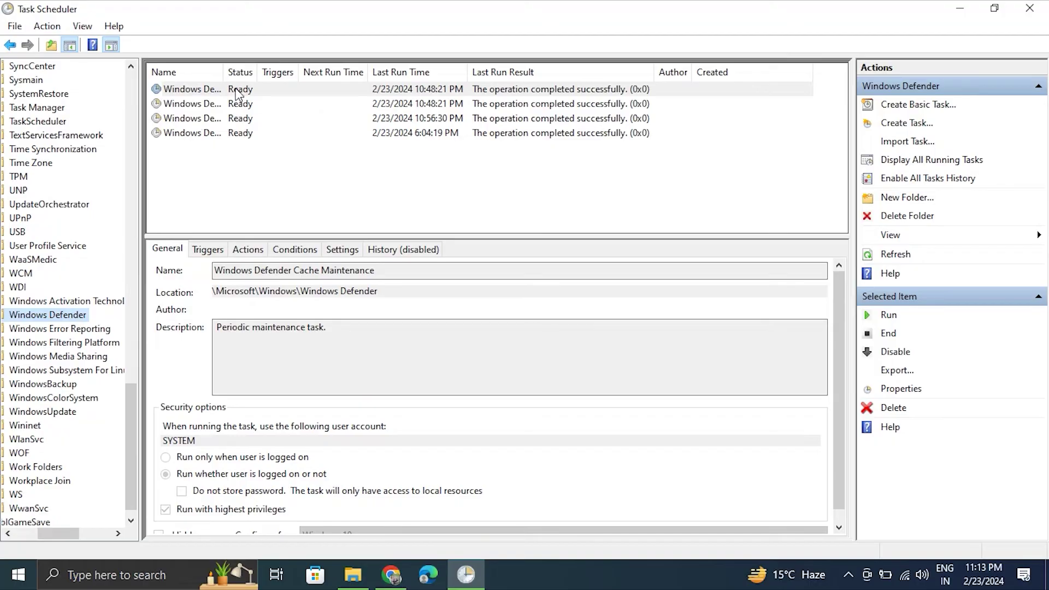
- Clear the Cache Maintenance task's 'Start only if the computer is on AC power' condition
double_click(239, 89)
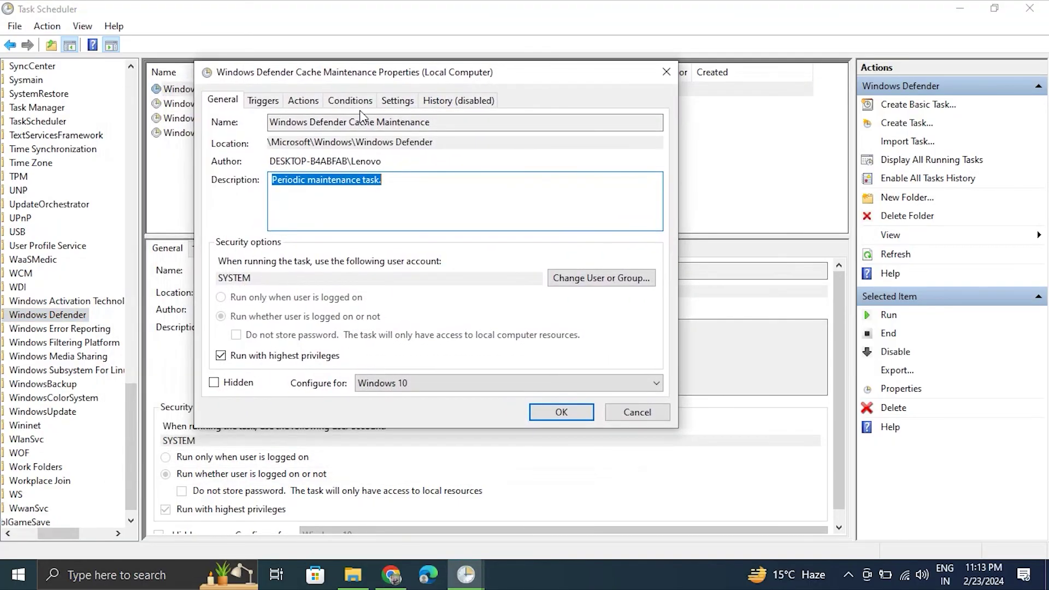
left_click(352, 101)
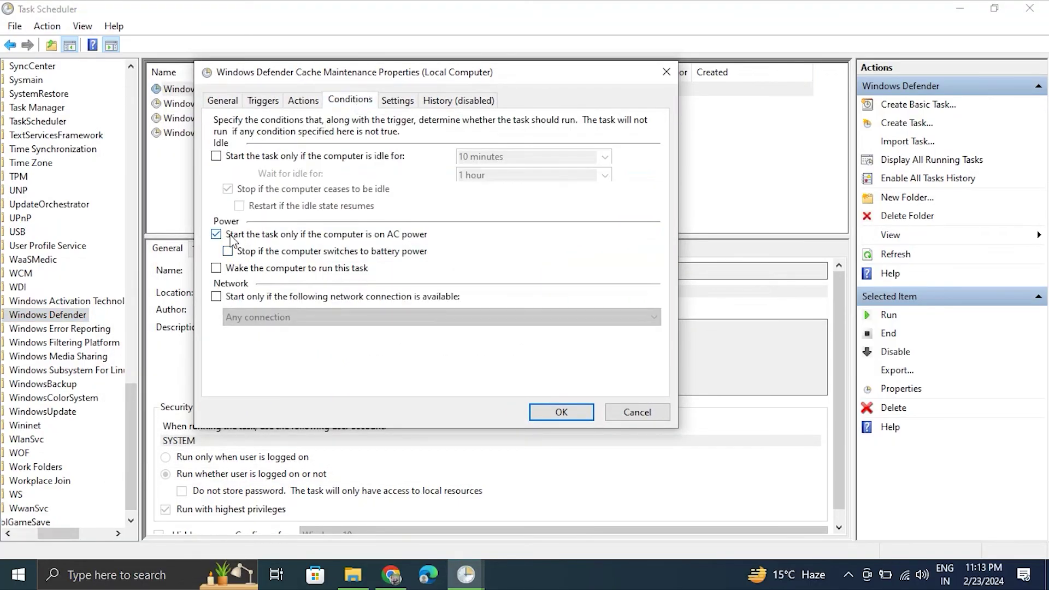
left_click(231, 240)
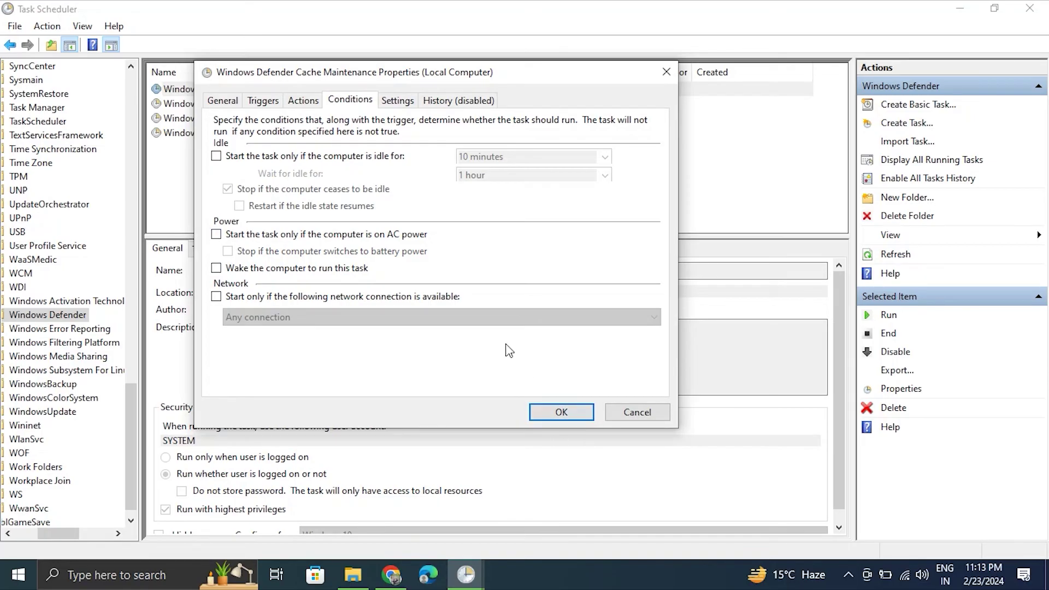
left_click(261, 100)
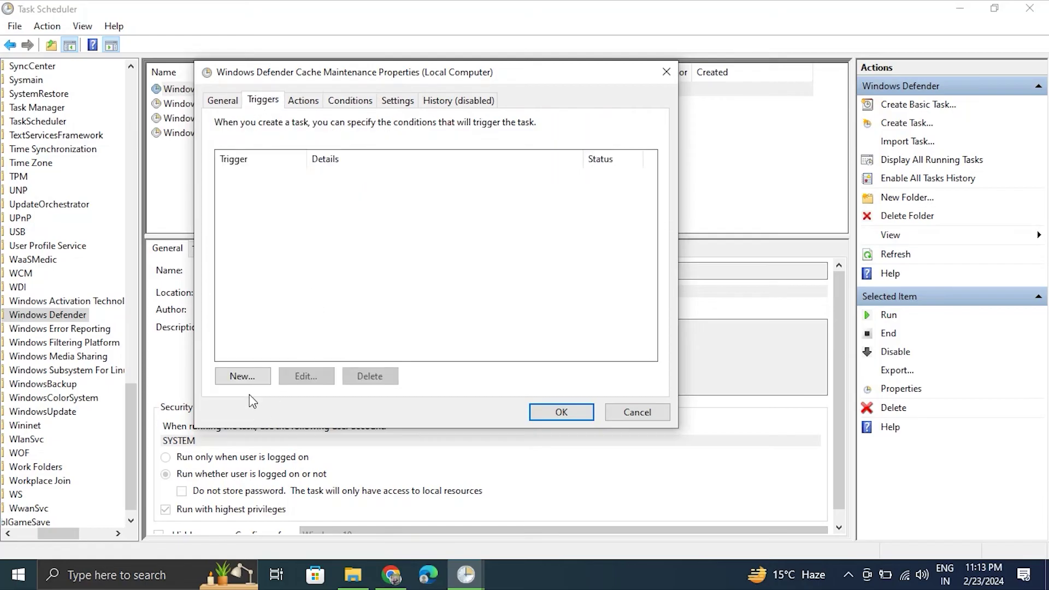
- Start a new trigger for the Cache Maintenance task and bring its window back into view
left_click(247, 379)
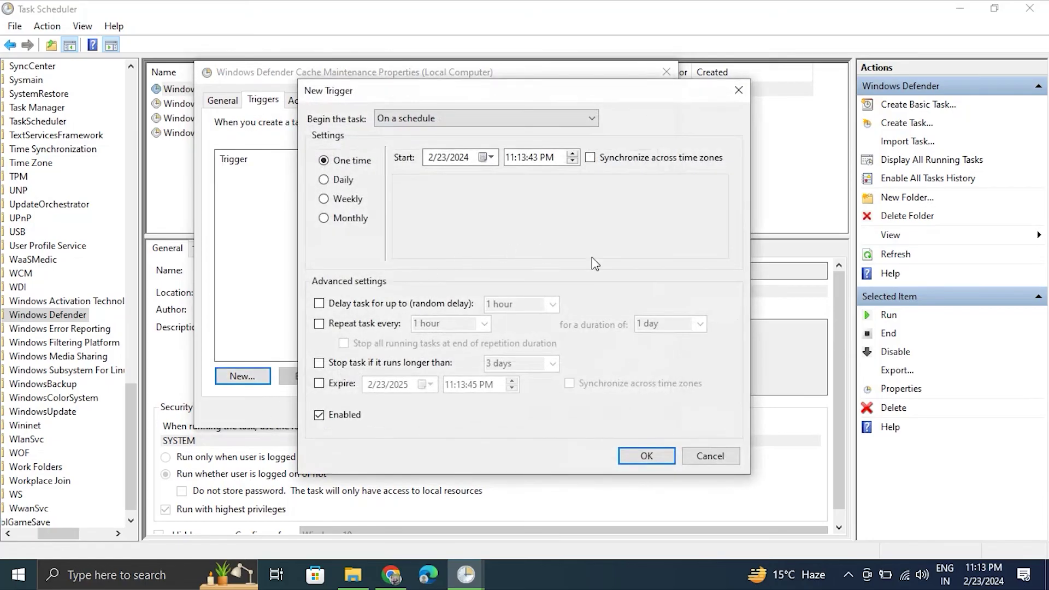
left_click(847, 575)
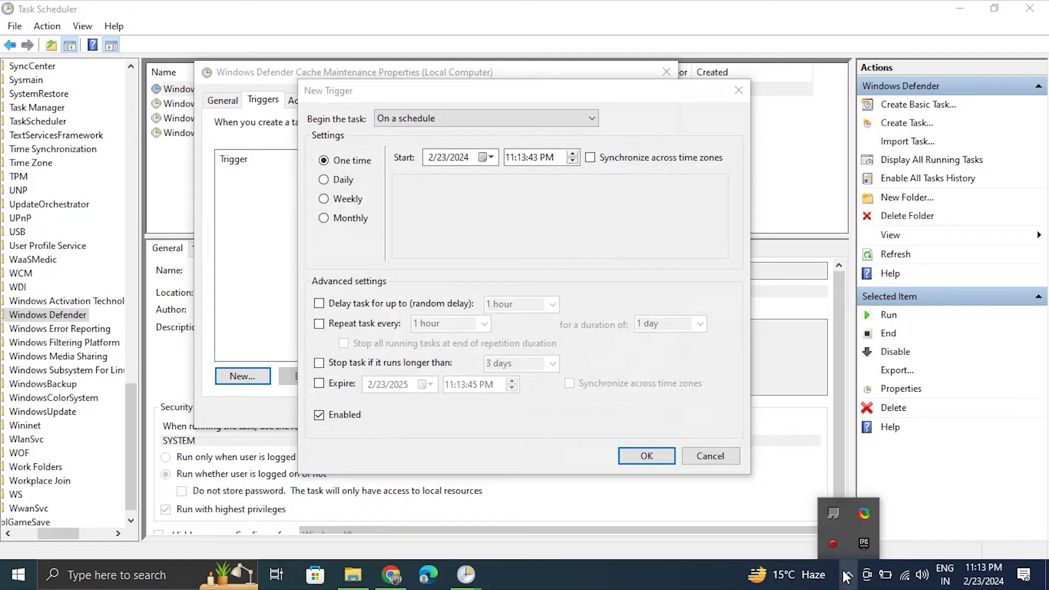
left_click(847, 575)
left_click_drag(497, 98, 482, 65)
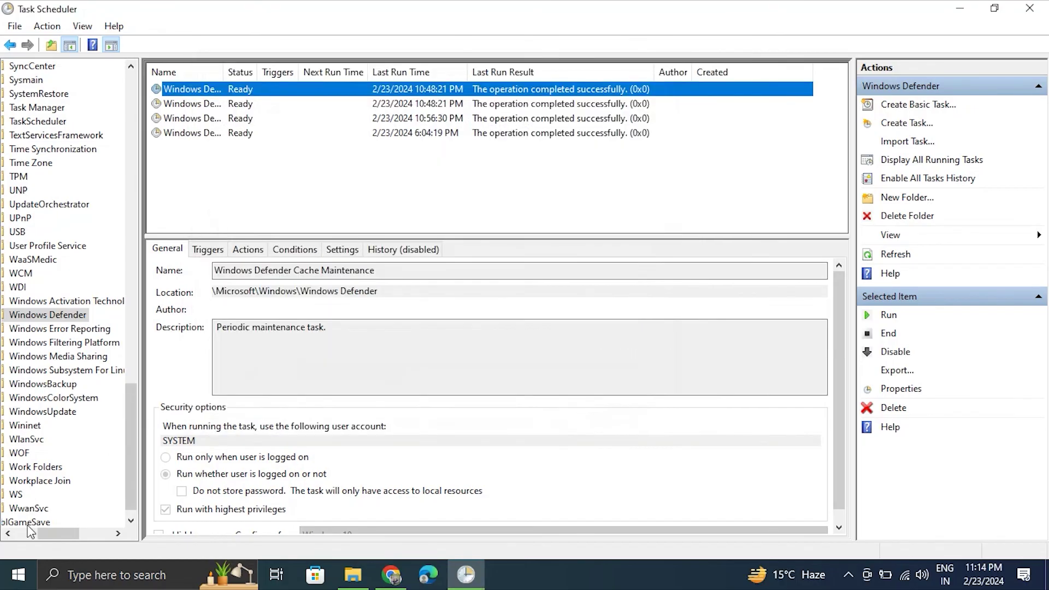
left_click_drag(70, 539, 58, 540)
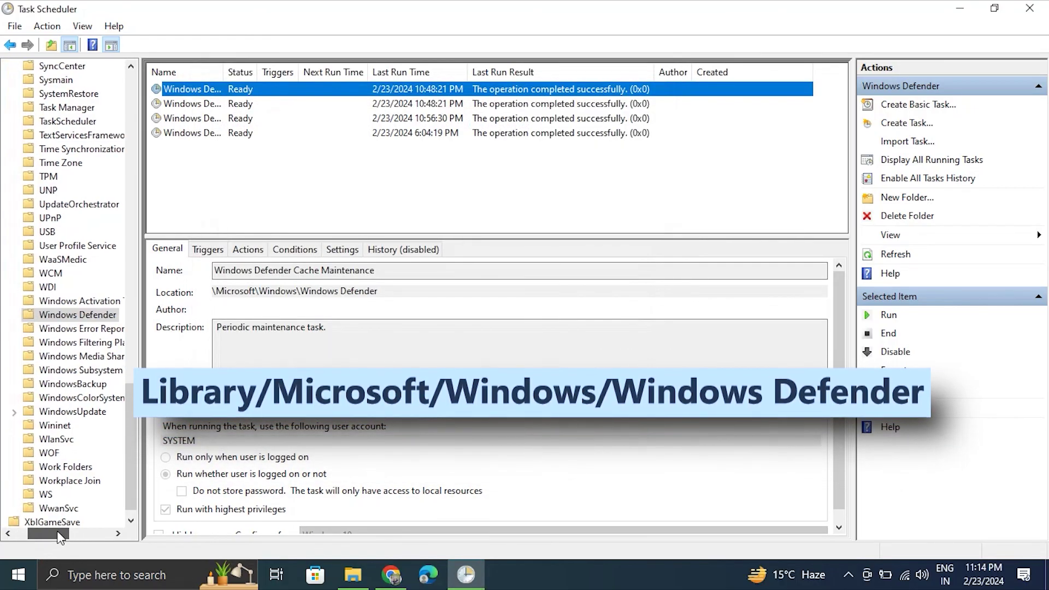